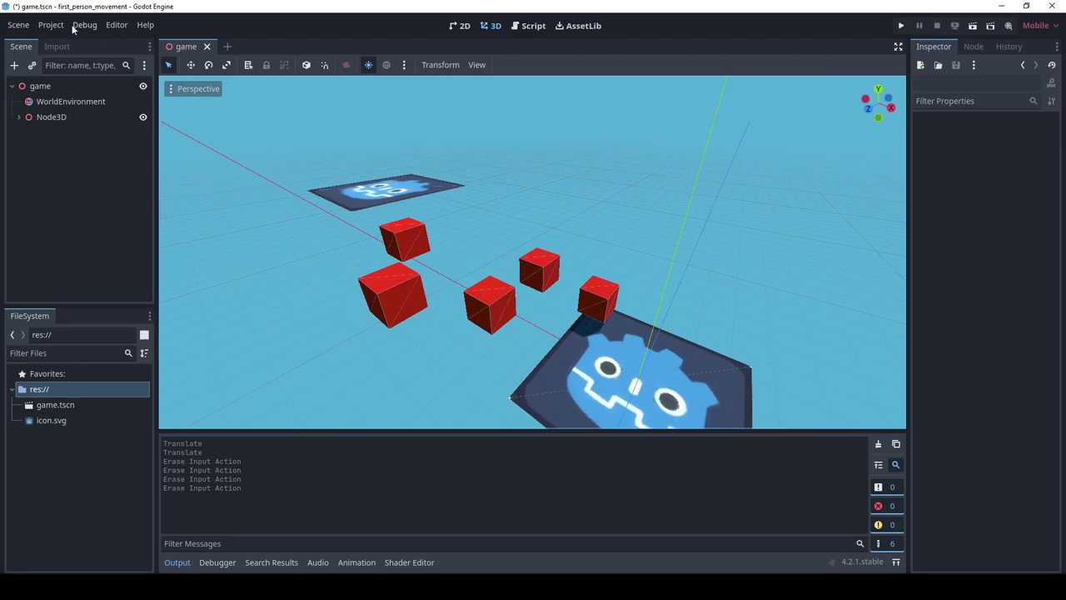
Add forward, backward, left, right and jump actions to the Project Settings Input Map
{"action": "left_click", "coordinate": [50, 24]}
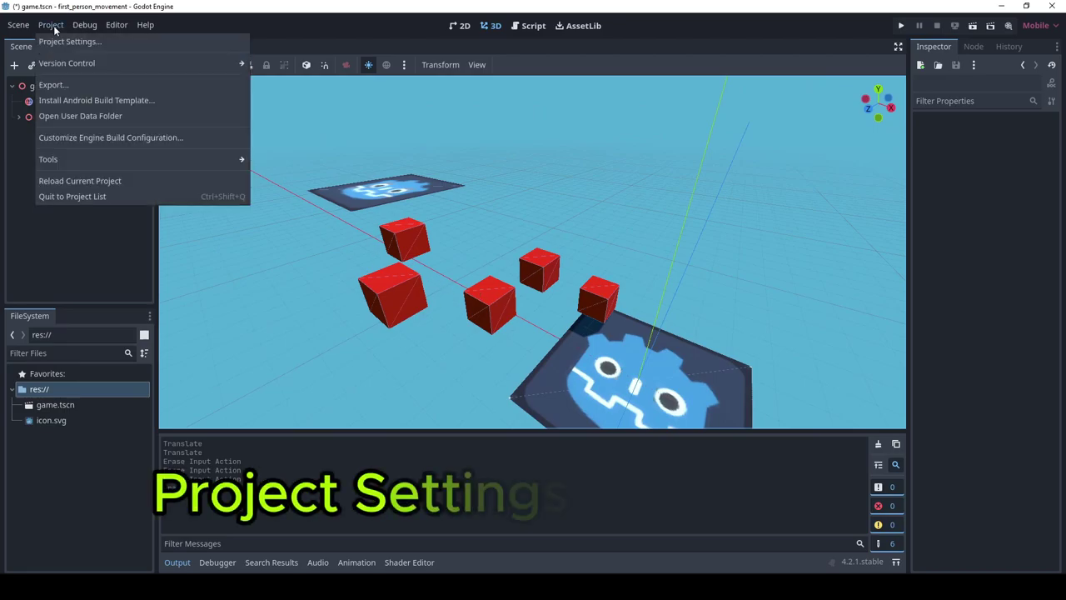
{"action": "left_click", "coordinate": [64, 40]}
{"action": "type", "text": "forward"}
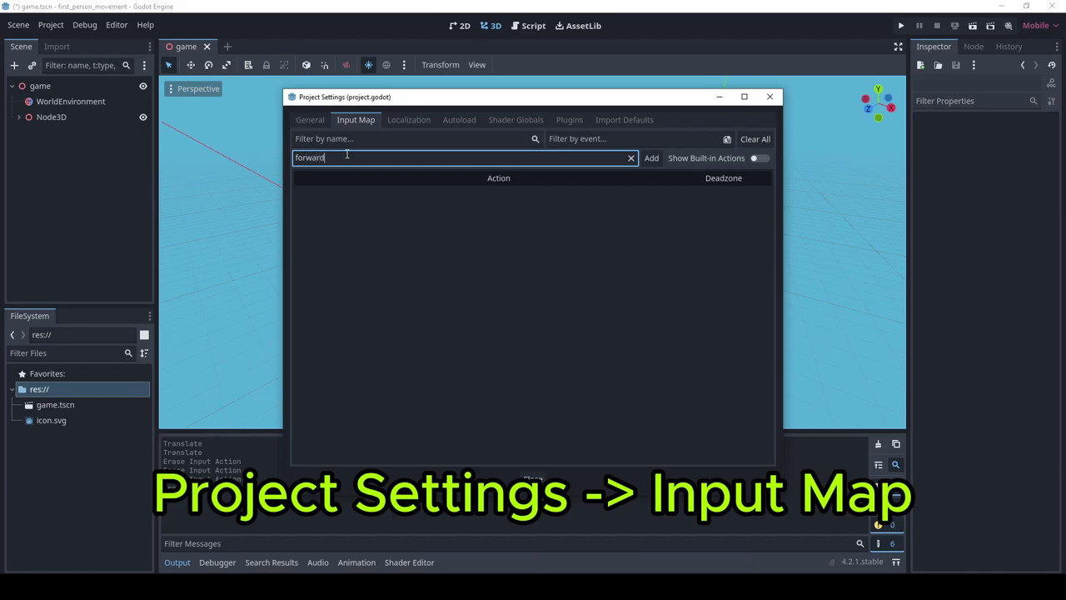
{"action": "key", "text": "Return"}
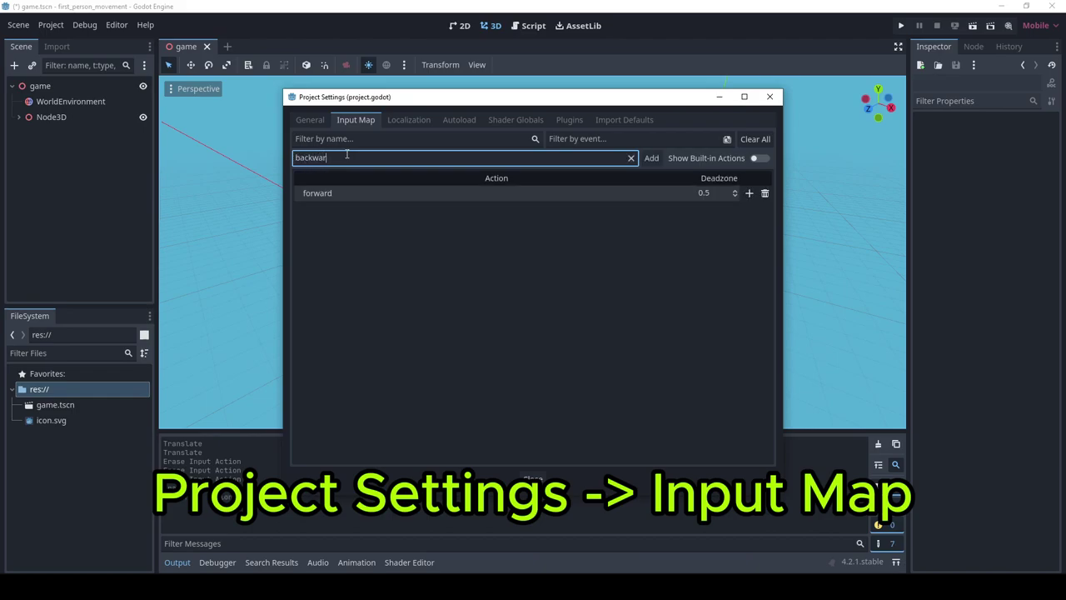
{"action": "type", "text": "d"}
{"action": "key", "text": "Return"}
{"action": "type", "text": "t"}
{"action": "key", "text": "Return"}
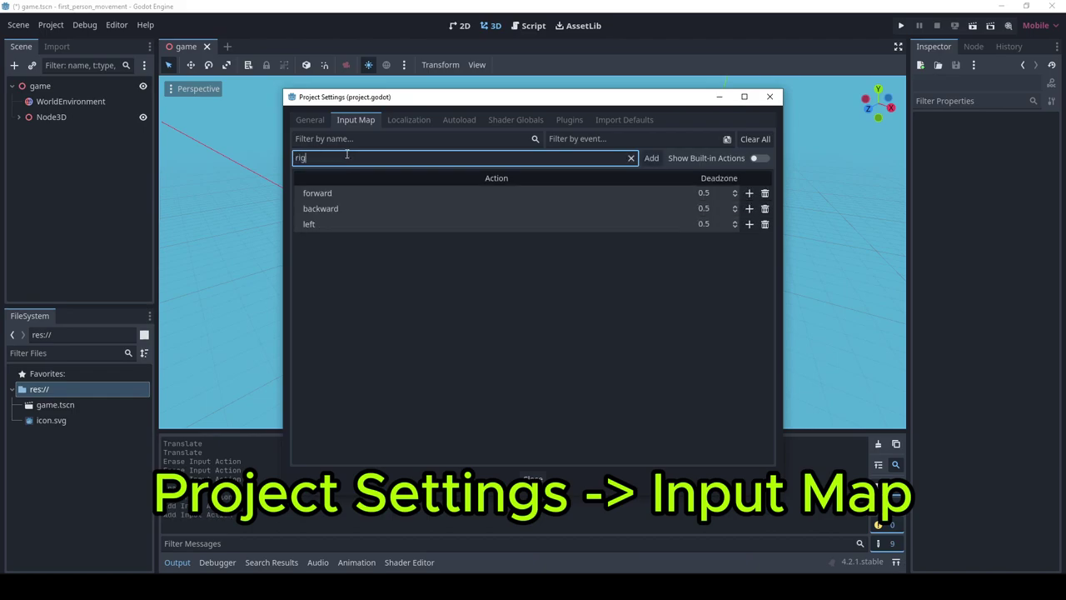
{"action": "type", "text": "ht"}
{"action": "key", "text": "Return"}
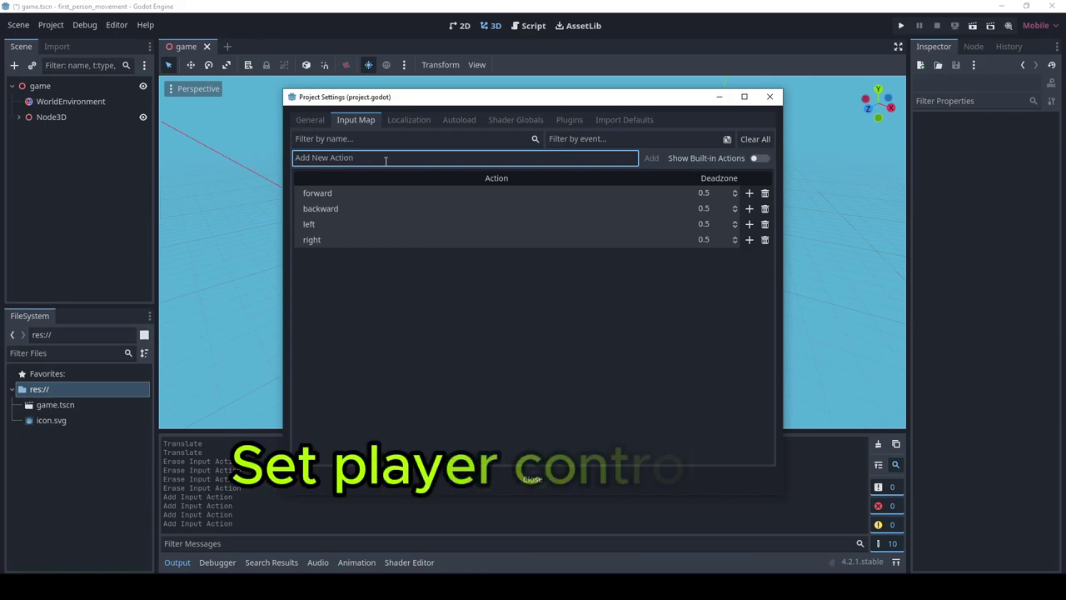
{"action": "type", "text": "p"}
{"action": "key", "text": "Return"}
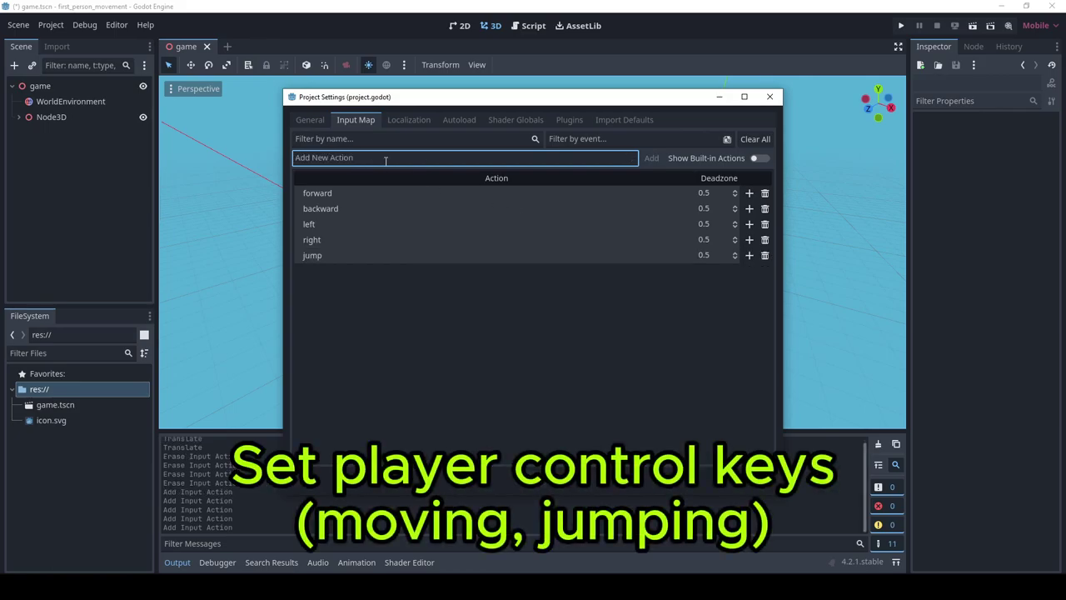
Bind W to forward, S to backward and A to left
{"action": "left_click", "coordinate": [750, 193]}
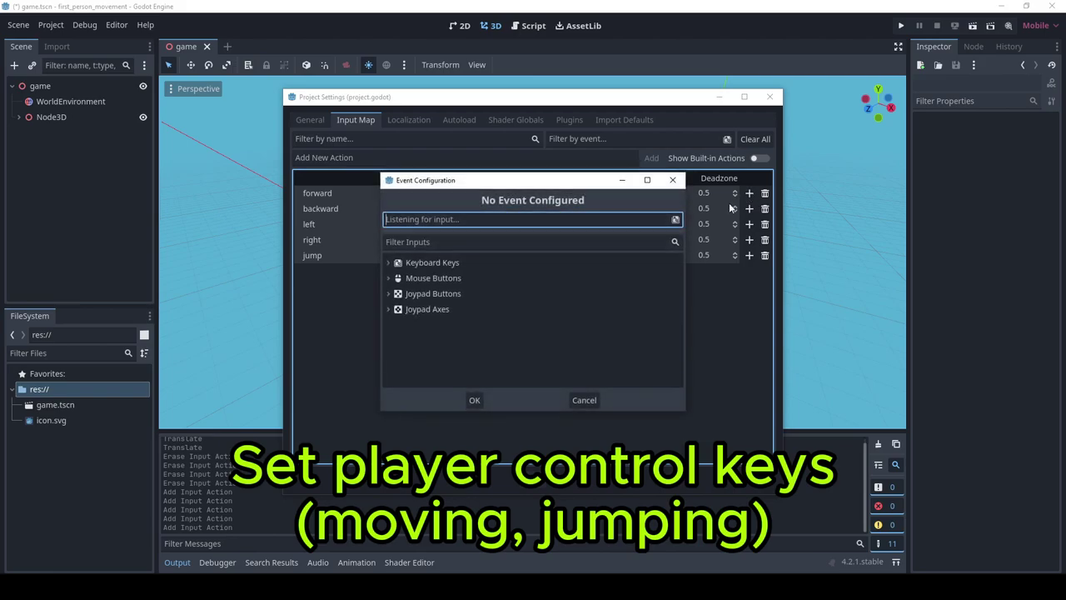
{"action": "key", "text": "w"}
{"action": "left_click", "coordinate": [474, 399]}
{"action": "left_click", "coordinate": [749, 224]}
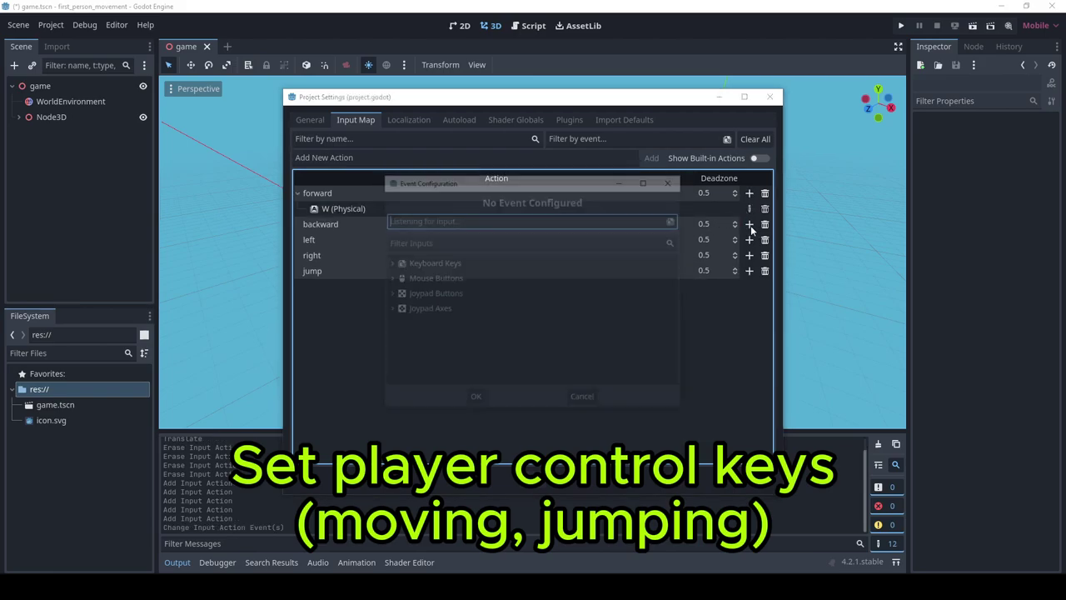
{"action": "key", "text": "s"}
{"action": "left_click", "coordinate": [462, 399]}
{"action": "left_click", "coordinate": [749, 255]}
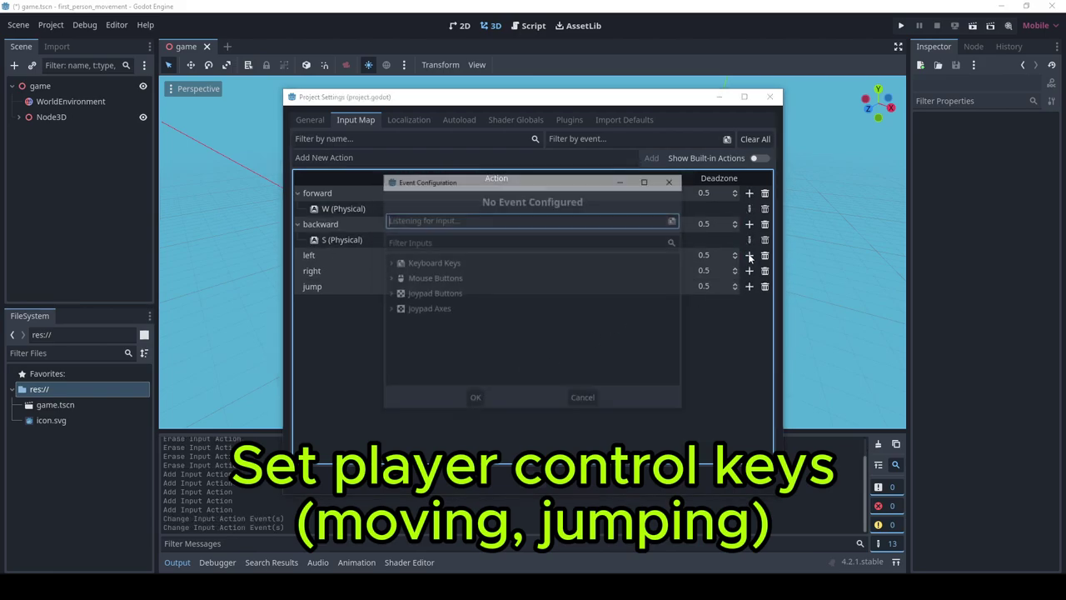
{"action": "key", "text": "a"}
{"action": "left_click", "coordinate": [473, 402]}
Bind D to right and Space to jump, then close Project Settings
{"action": "left_click", "coordinate": [749, 287]}
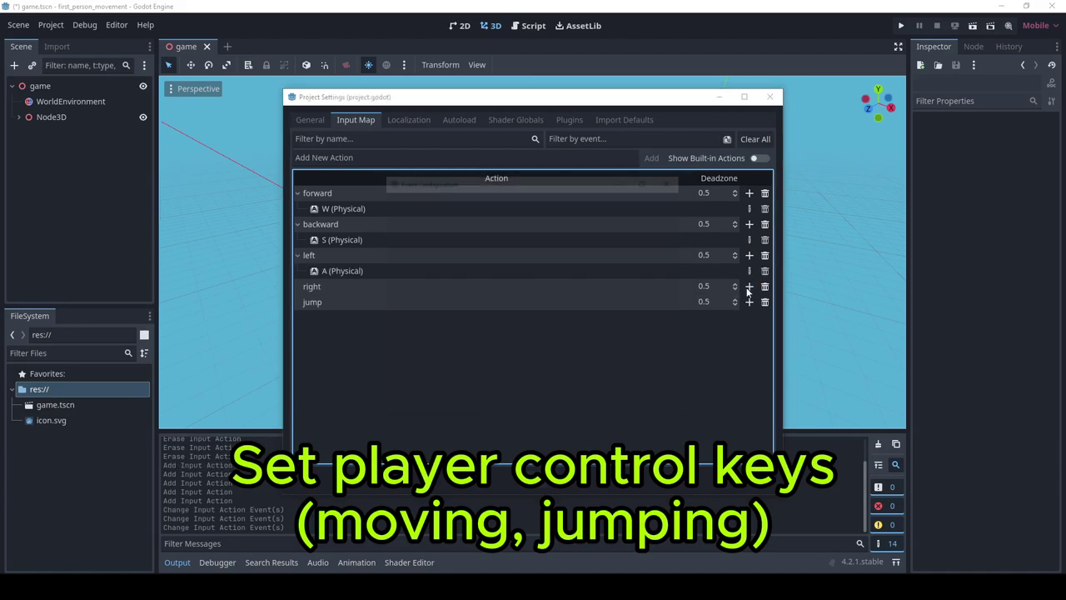
{"action": "key", "text": "d"}
{"action": "left_click", "coordinate": [472, 403]}
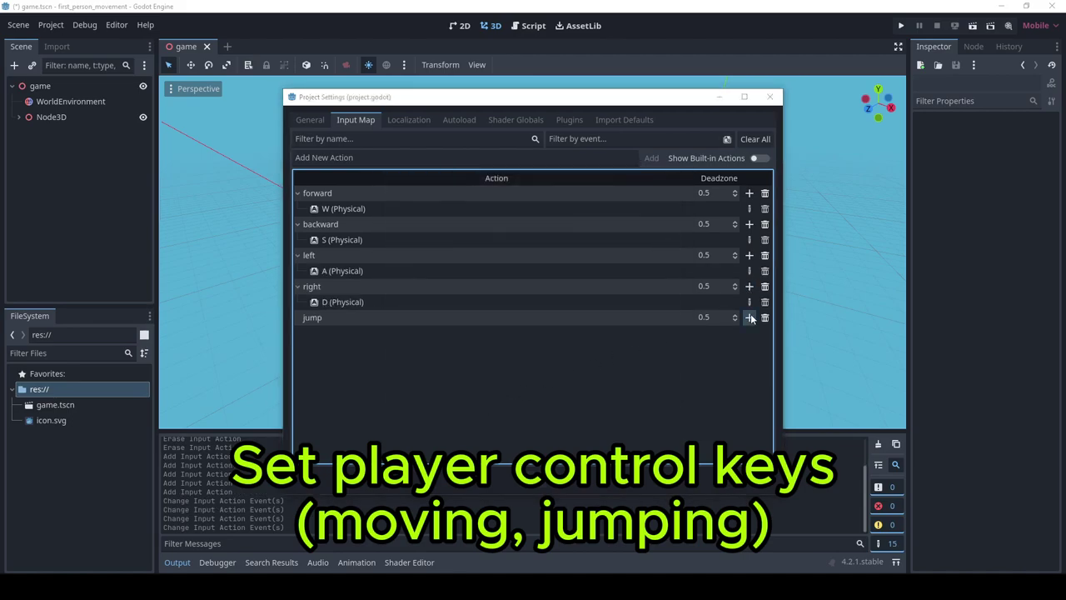
{"action": "left_click", "coordinate": [749, 317]}
{"action": "key", "text": "space"}
{"action": "left_click", "coordinate": [473, 398]}
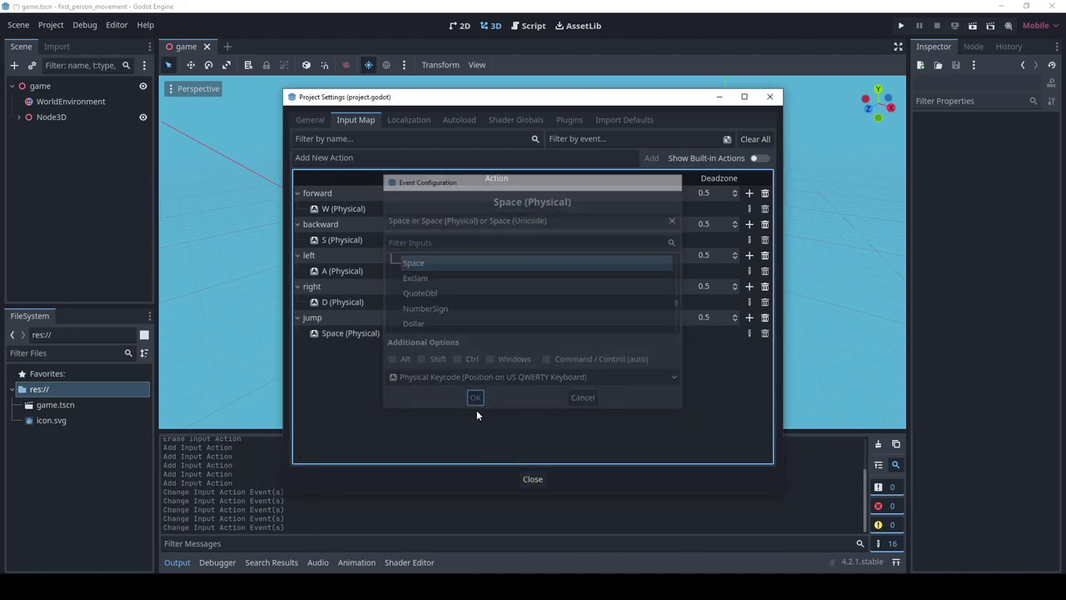
{"action": "left_click", "coordinate": [533, 479]}
Create a new scene with a CharacterBody3D root renamed to player
{"action": "left_click", "coordinate": [228, 48]}
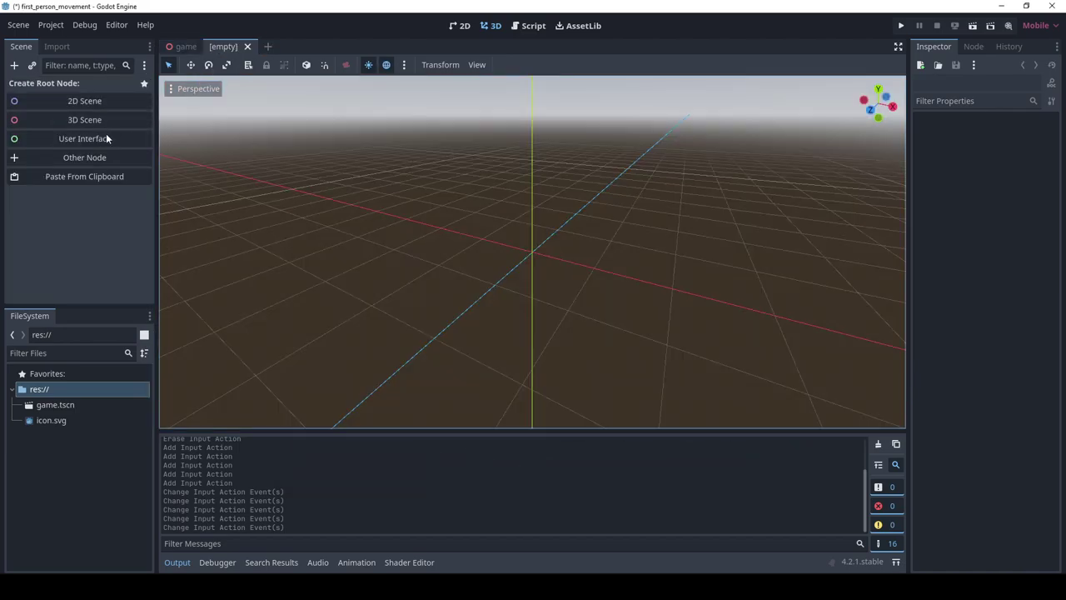
{"action": "left_click", "coordinate": [85, 158]}
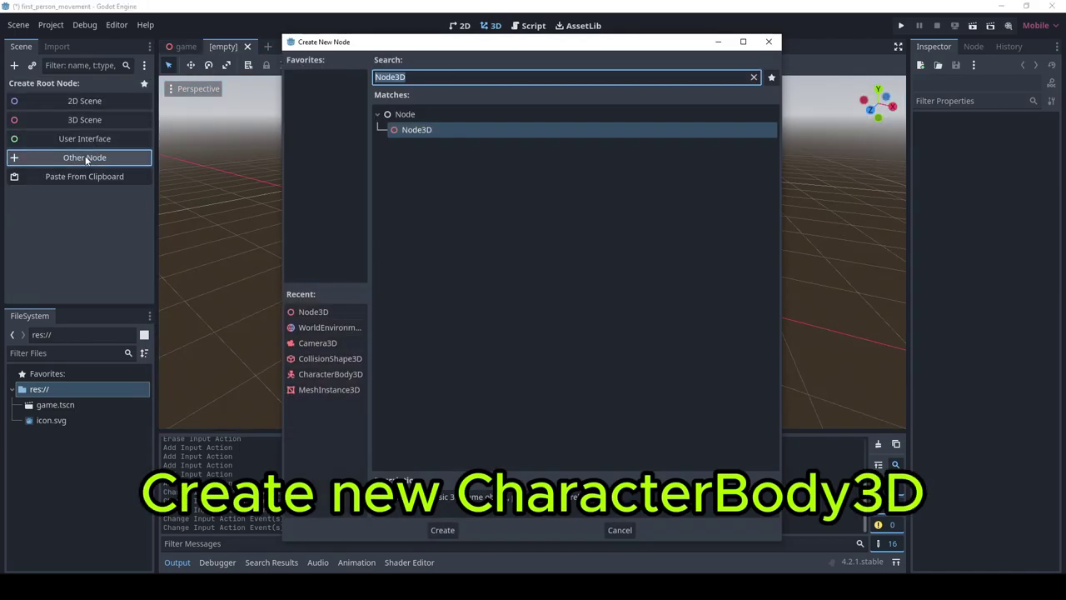
{"action": "type", "text": "character"}
{"action": "key", "text": "Return"}
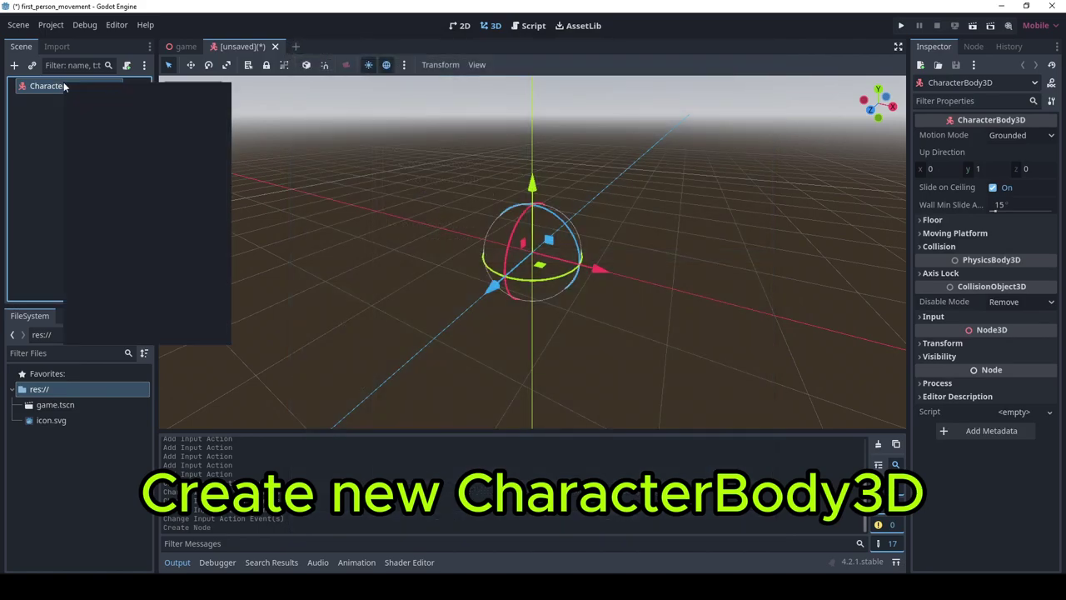
{"action": "left_click", "coordinate": [101, 229]}
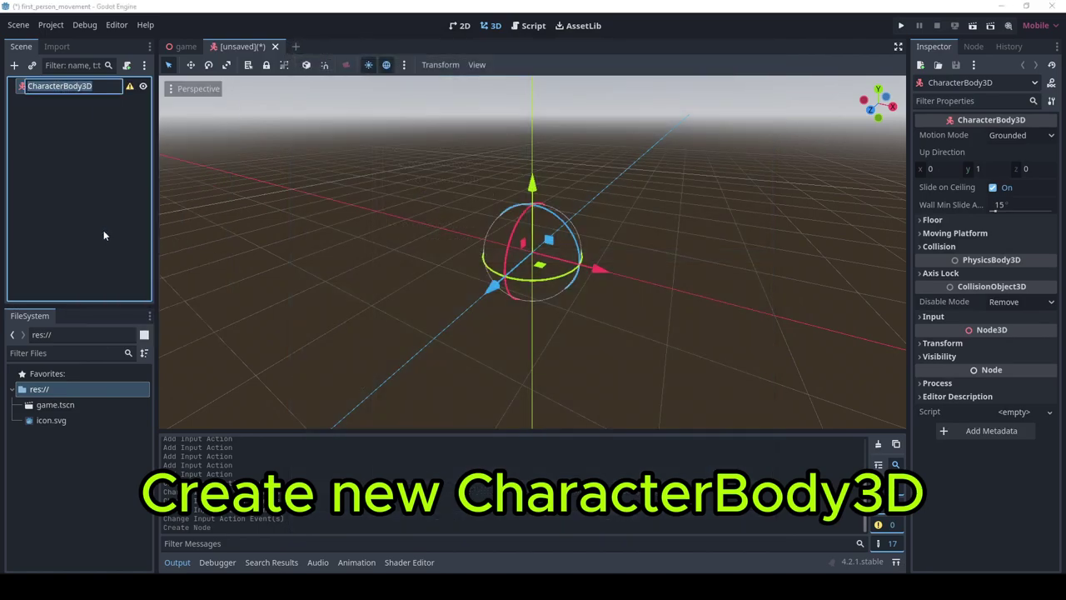
{"action": "type", "text": "player"}
{"action": "key", "text": "Return"}
Add a CollisionShape3D child to player and give it a CapsuleShape3D
{"action": "key", "text": "ctrl+a"}
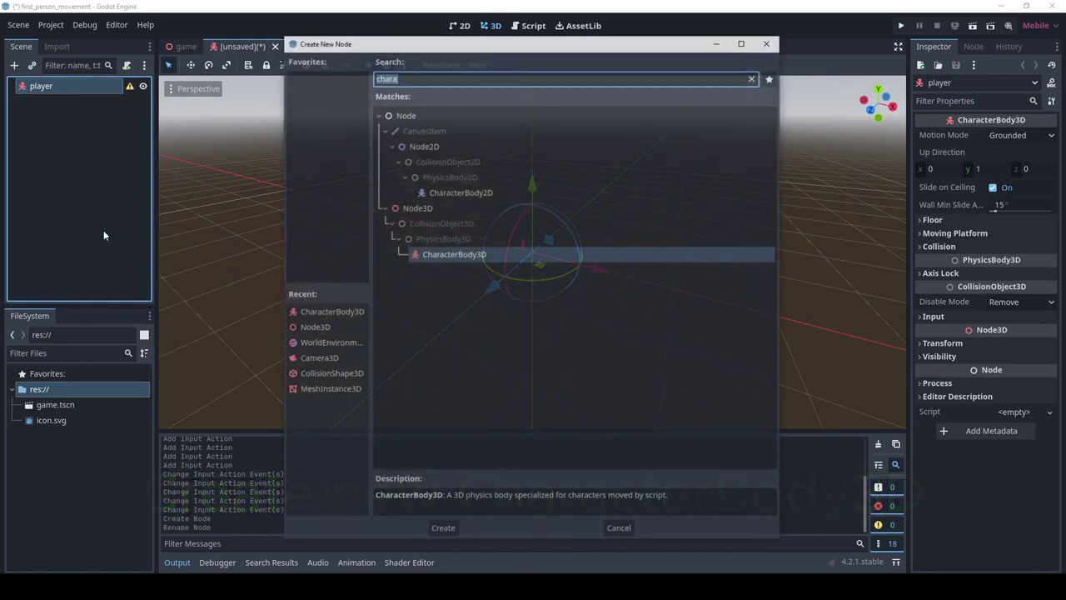
{"action": "type", "text": "collisi"}
{"action": "key", "text": "Return"}
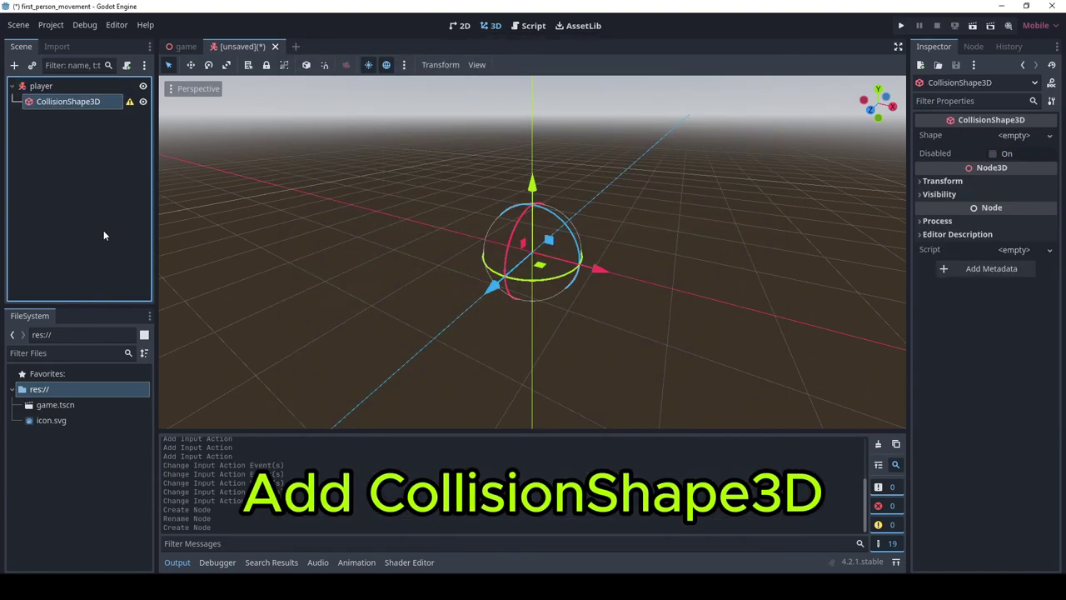
{"action": "left_click", "coordinate": [1018, 135]}
{"action": "left_click", "coordinate": [957, 198]}
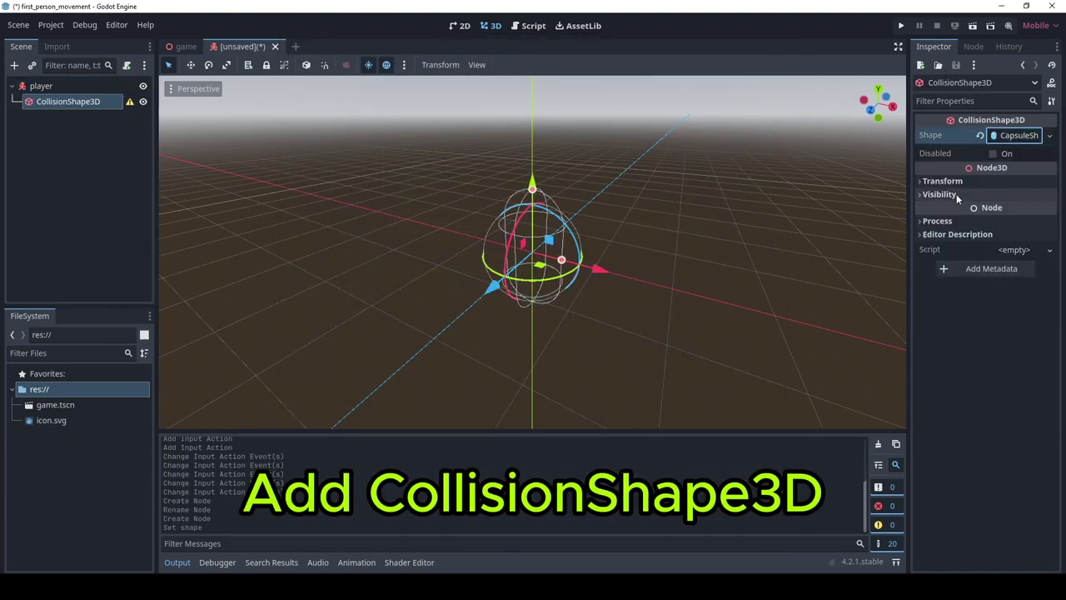
Add a Camera3D child and raise it toward the top of the capsule
{"action": "key", "text": "ctrl+a"}
{"action": "type", "text": "ca"}
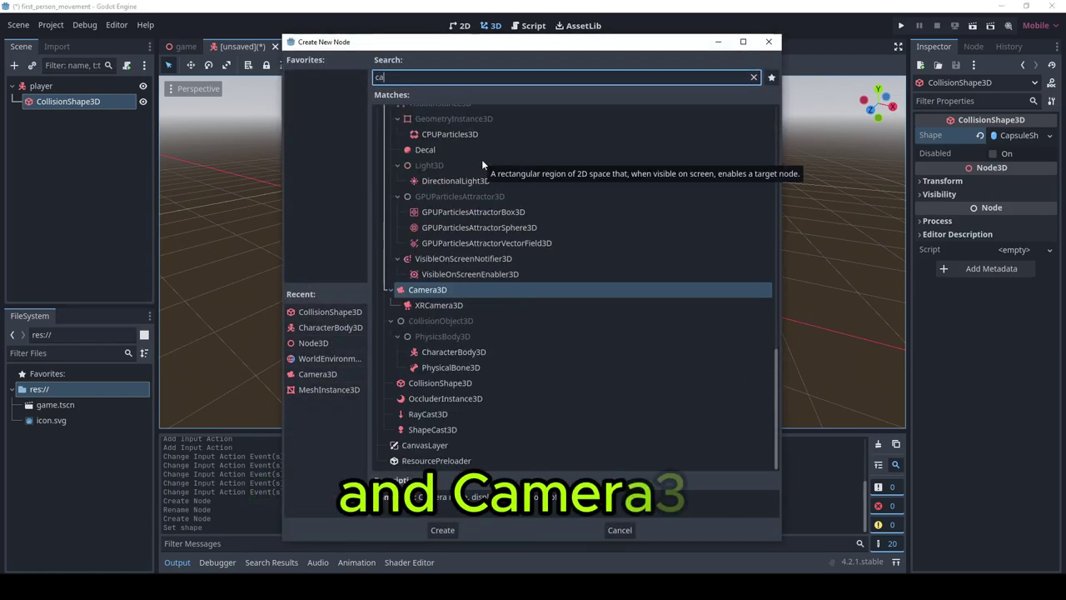
{"action": "type", "text": "mera"}
{"action": "key", "text": "Return"}
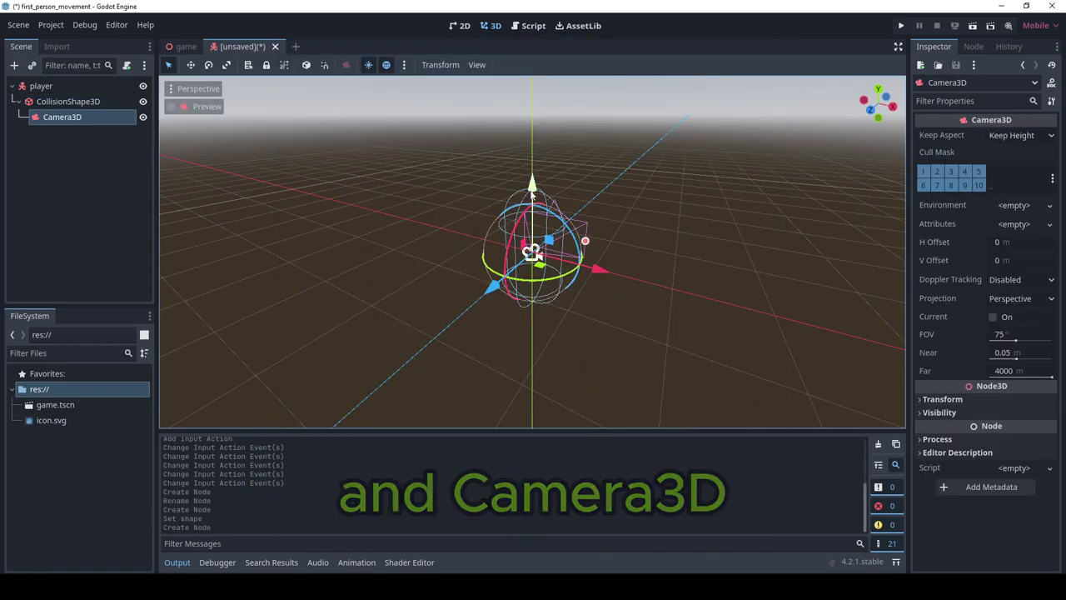
{"action": "left_click_drag", "start_coordinate": [532, 185], "coordinate": [532, 140]}
Save the scene as player.tscn
{"action": "left_click", "coordinate": [443, 225]}
{"action": "middle_click_drag", "start_coordinate": [444, 226], "coordinate": [339, 235]}
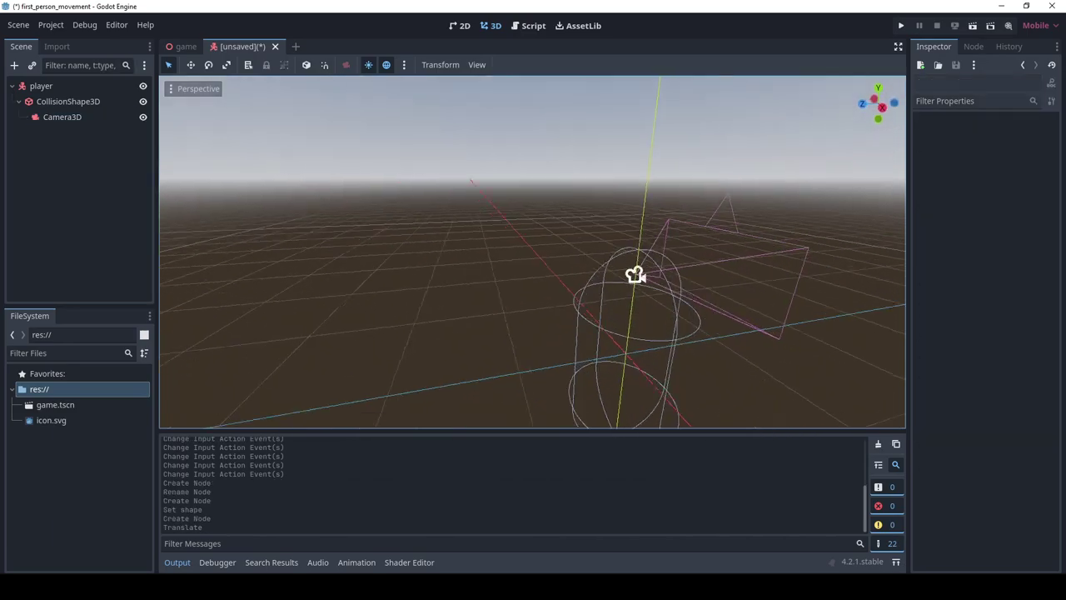
{"action": "key", "text": "ctrl+s"}
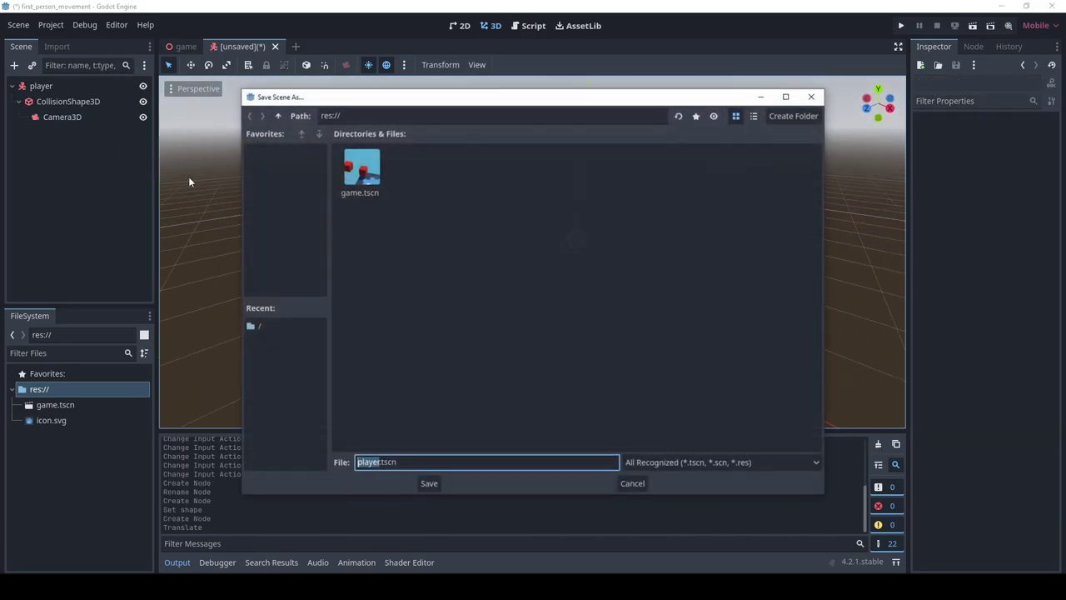
{"action": "left_click", "coordinate": [413, 483]}
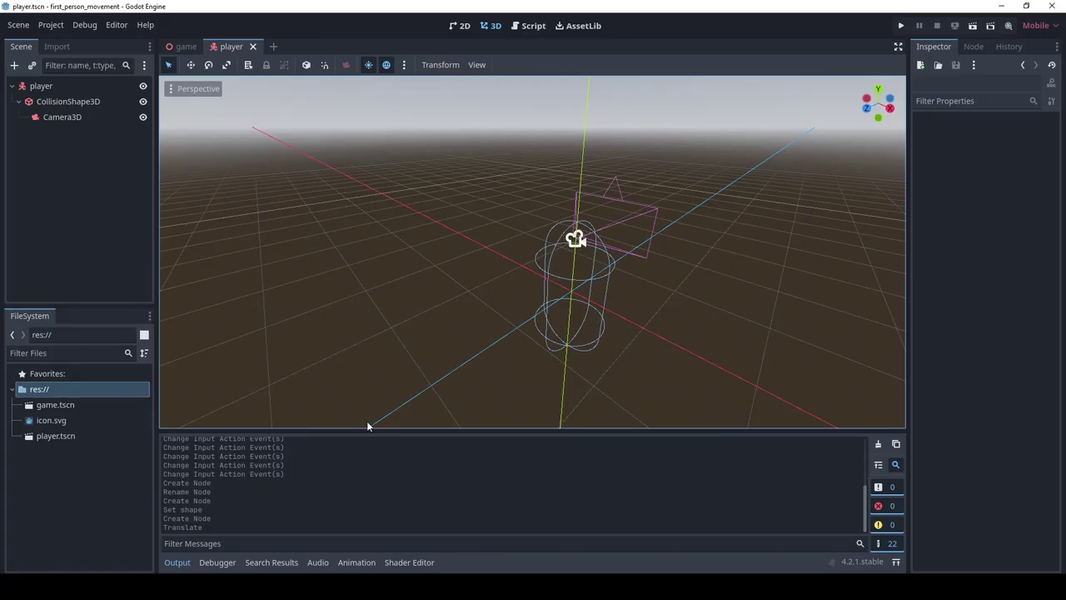
Attach a new player.gd script to the player node
{"action": "left_click", "coordinate": [68, 86]}
{"action": "right_click", "coordinate": [68, 88]}
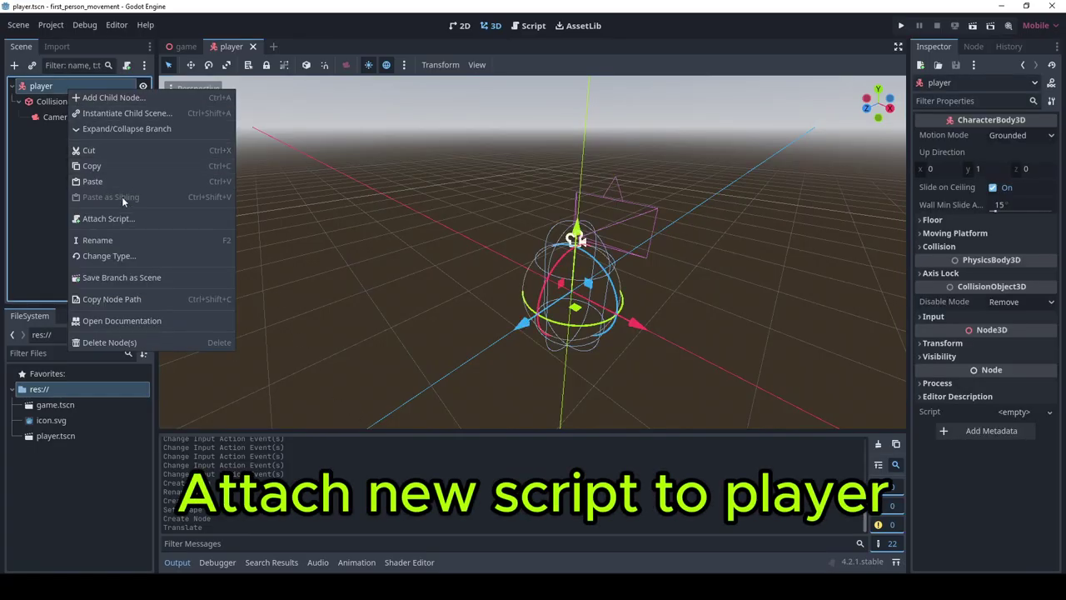
{"action": "left_click", "coordinate": [124, 219]}
{"action": "left_click", "coordinate": [484, 387]}
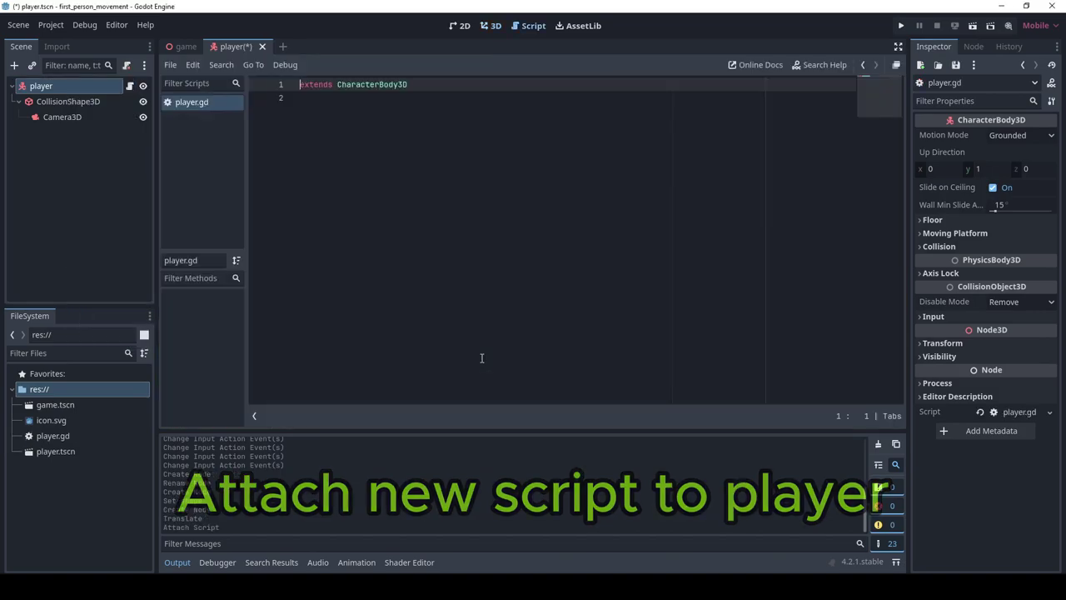
{"action": "left_click", "coordinate": [337, 114]}
{"action": "type", "text": "var speed"}
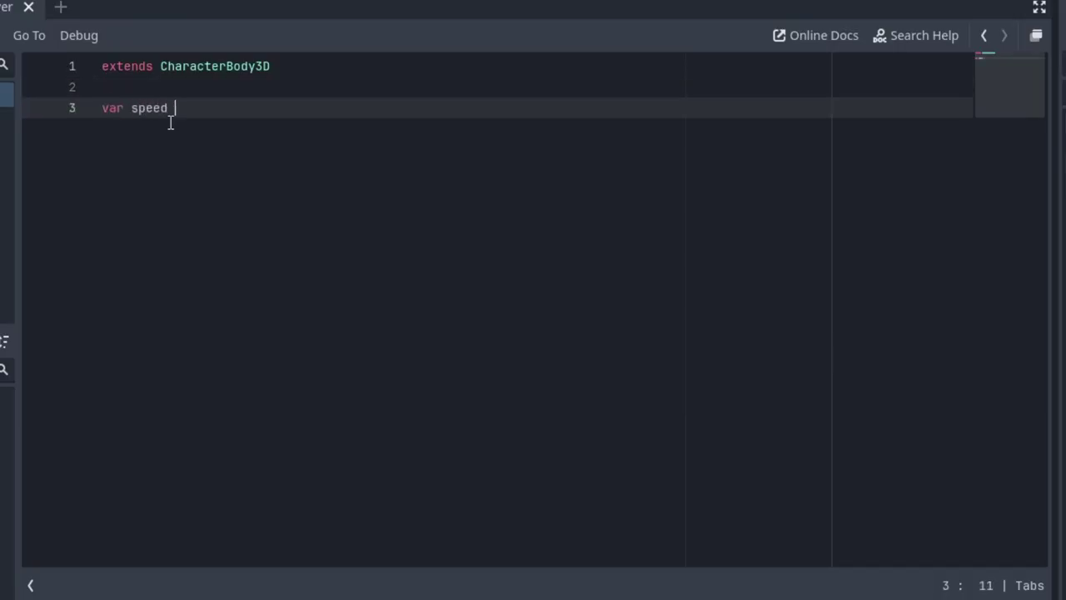
{"action": "type", "text": "= 5.0"}
{"action": "key", "text": "Return"}
{"action": "type", "text": "= 30.0"}
{"action": "key", "text": "Return"}
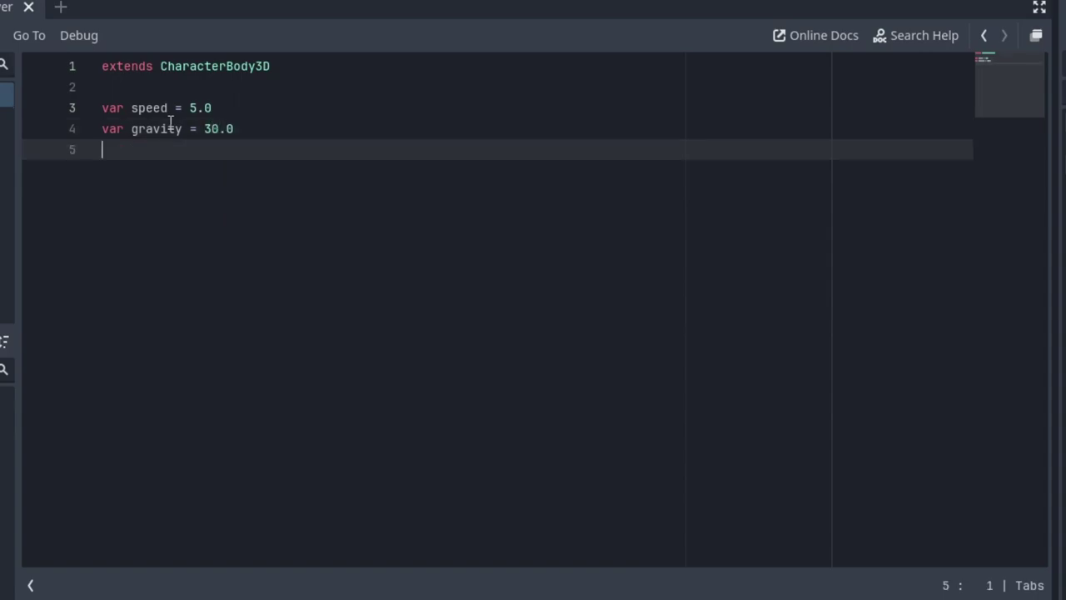
{"action": "type", "text": "var jump_force =10.0"}
{"action": "key", "text": "Return"}
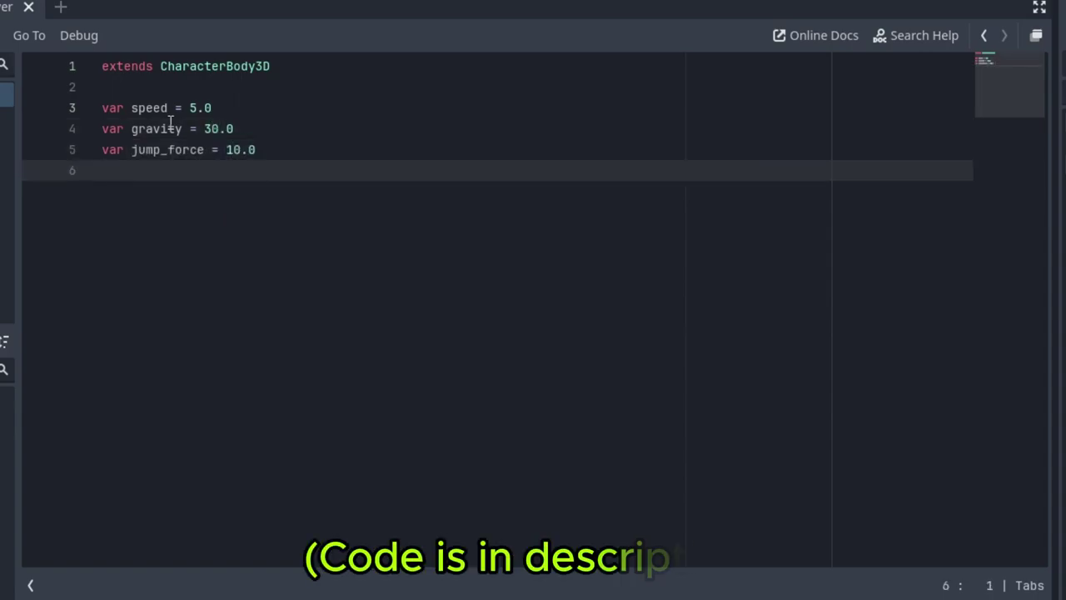
{"action": "key", "text": "Return"}
{"action": "type", "text": "0.2"}
{"action": "key", "text": "Return"}
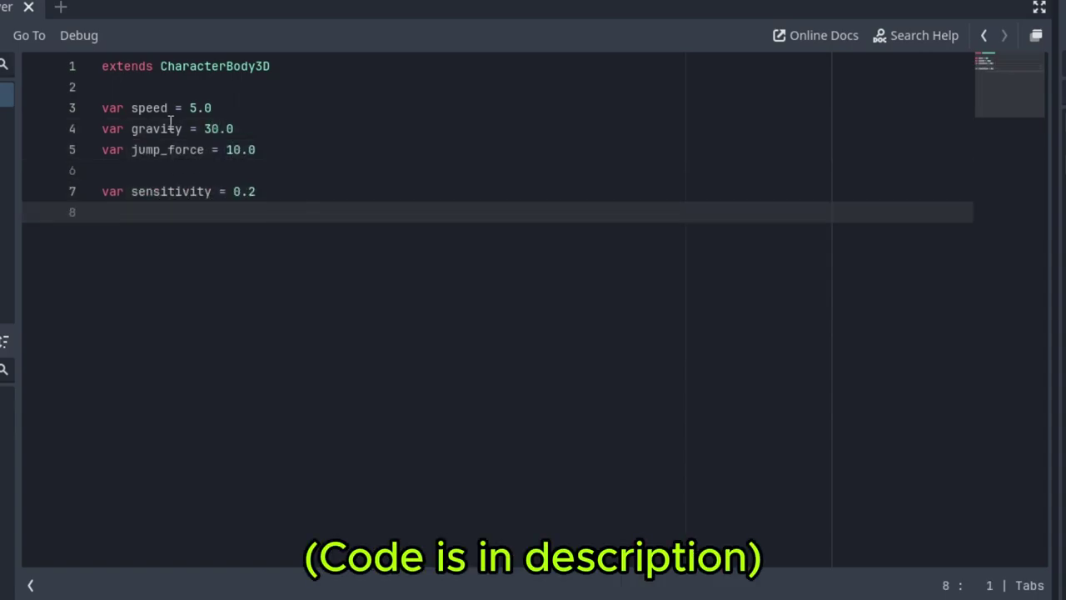
{"action": "key", "text": "Return"}
{"action": "type", "text": "ad = "}
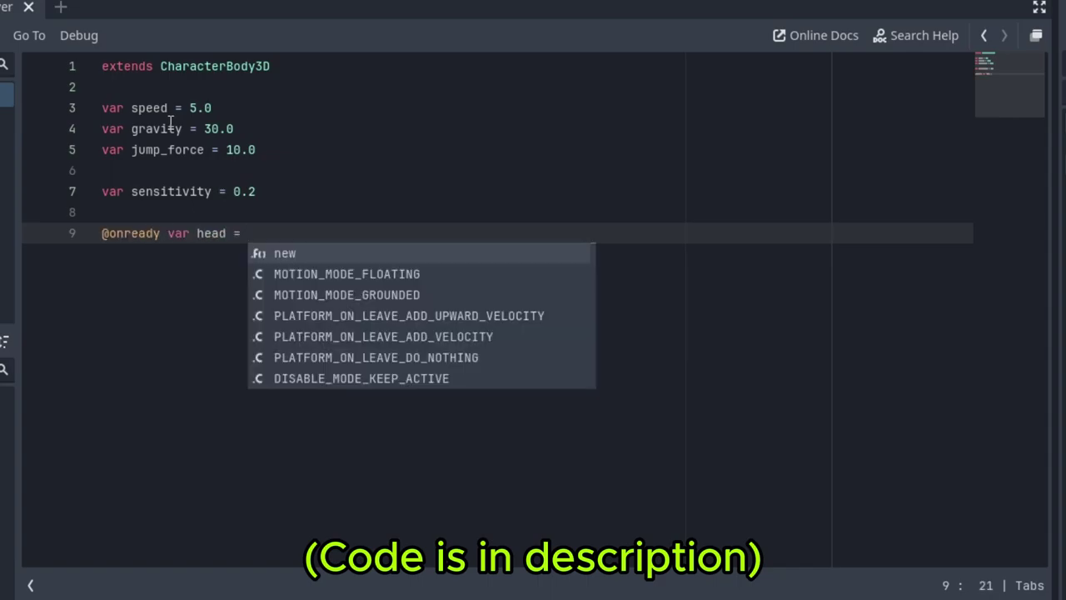
{"action": "type", "text": "$came"}
{"action": "key", "text": "Return"}
{"action": "key", "text": "Return"}
{"action": "key", "text": "Return"}
Add an _input function that yaws the player with rotate_y on InputEventMouseMotion
{"action": "type", "text": "func _in"}
{"action": "key", "text": "Down"}
{"action": "key", "text": "Return"}
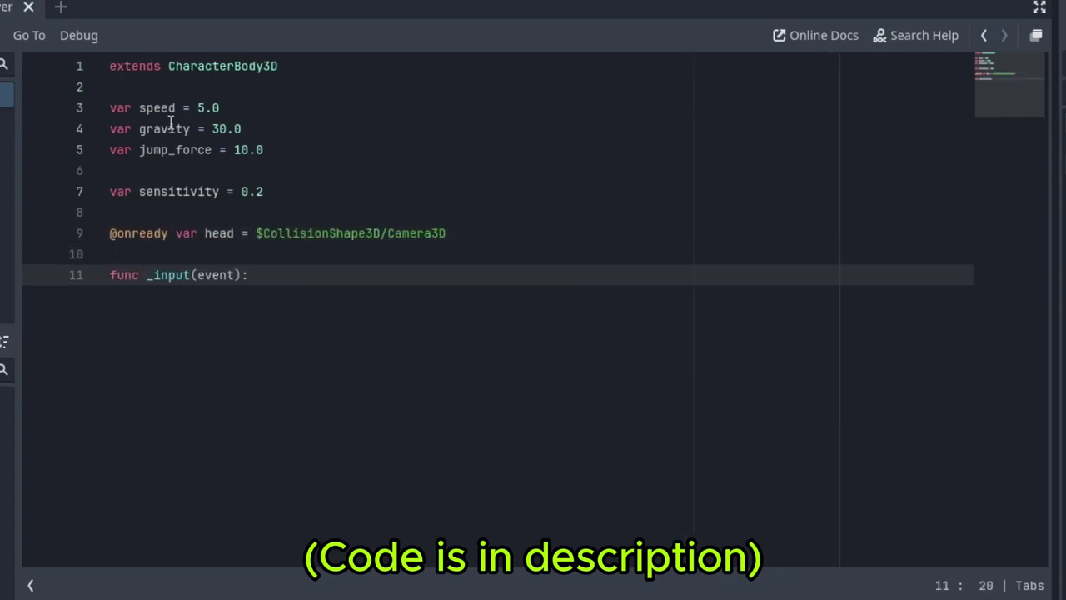
{"action": "key", "text": "Return"}
{"action": "type", "text": "if event is InputEventMouse"}
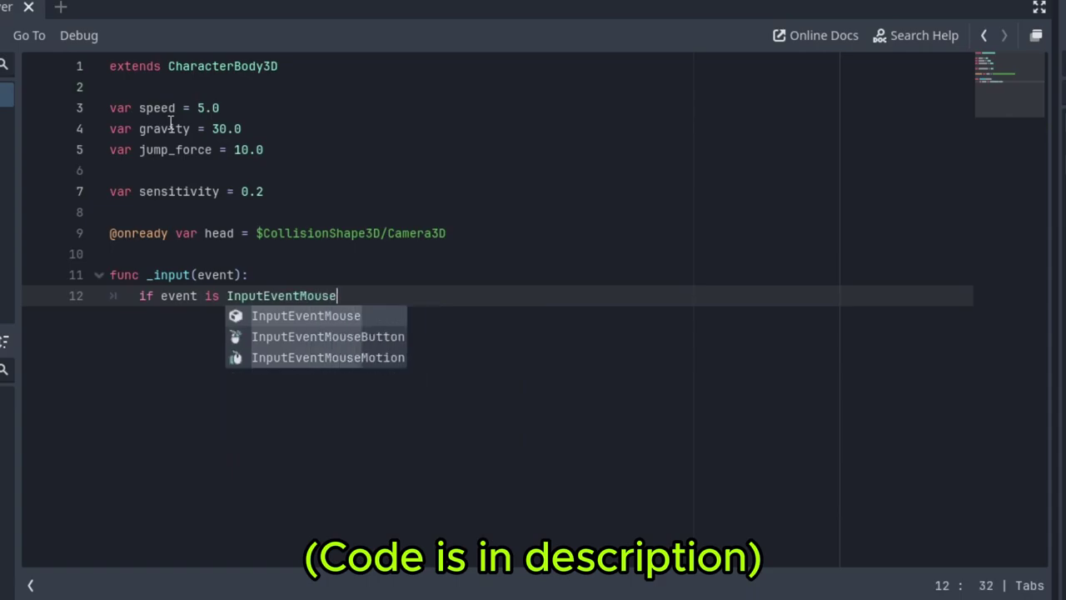
{"action": "type", "text": "Mo"}
{"action": "key", "text": "Return"}
{"action": "type", "text": ":"}
{"action": "key", "text": "Return"}
{"action": "type", "text": "ro"}
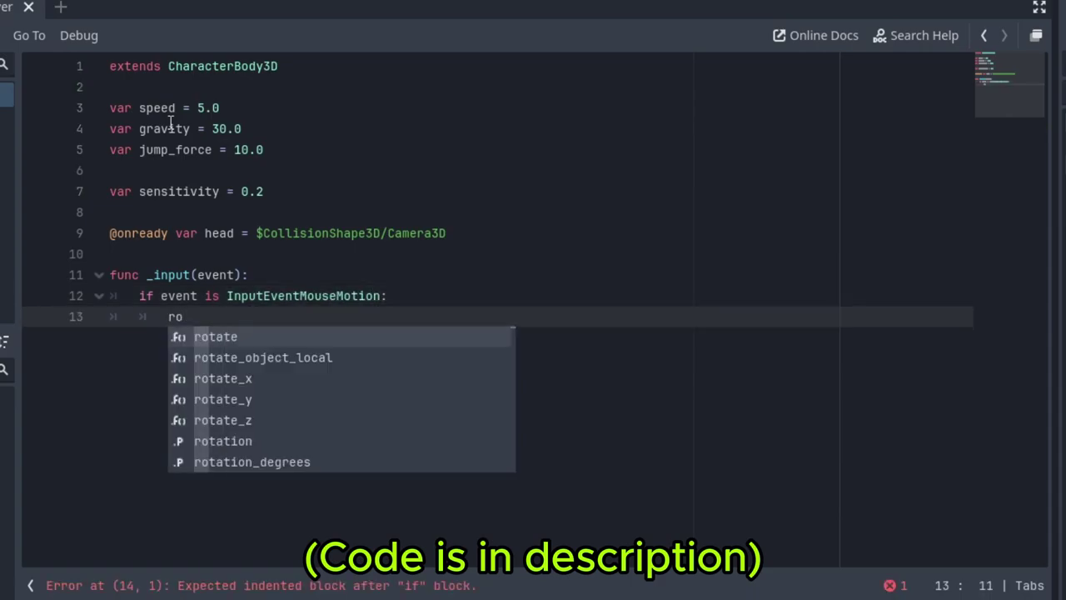
{"action": "type", "text": "tate_y"}
{"action": "key", "text": "Return"}
{"action": "type", "text": "-e"}
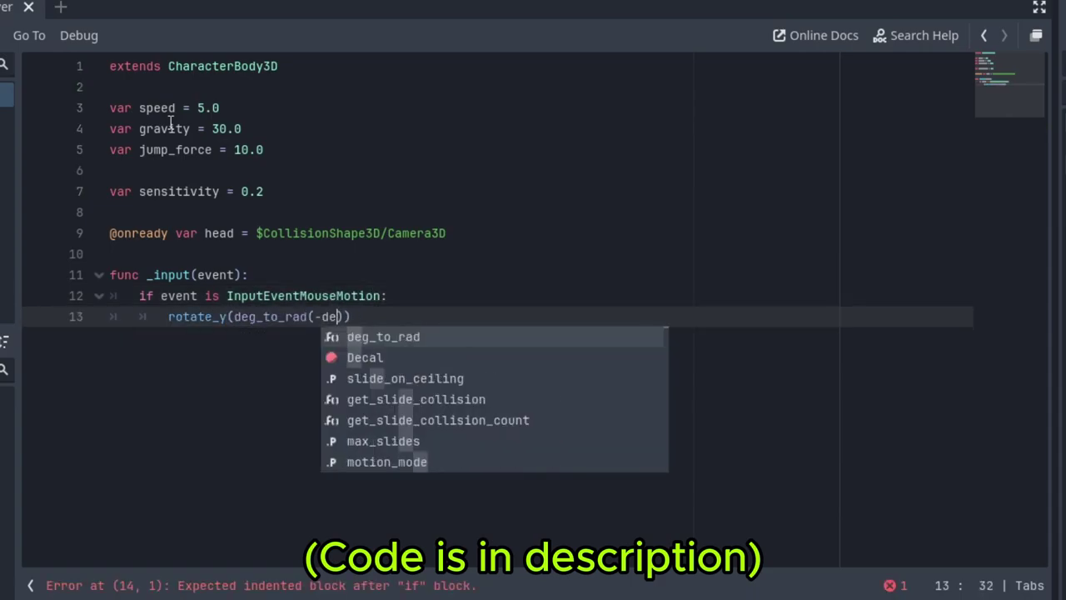
{"action": "type", "text": "vent.relative.x * sensitivi"}
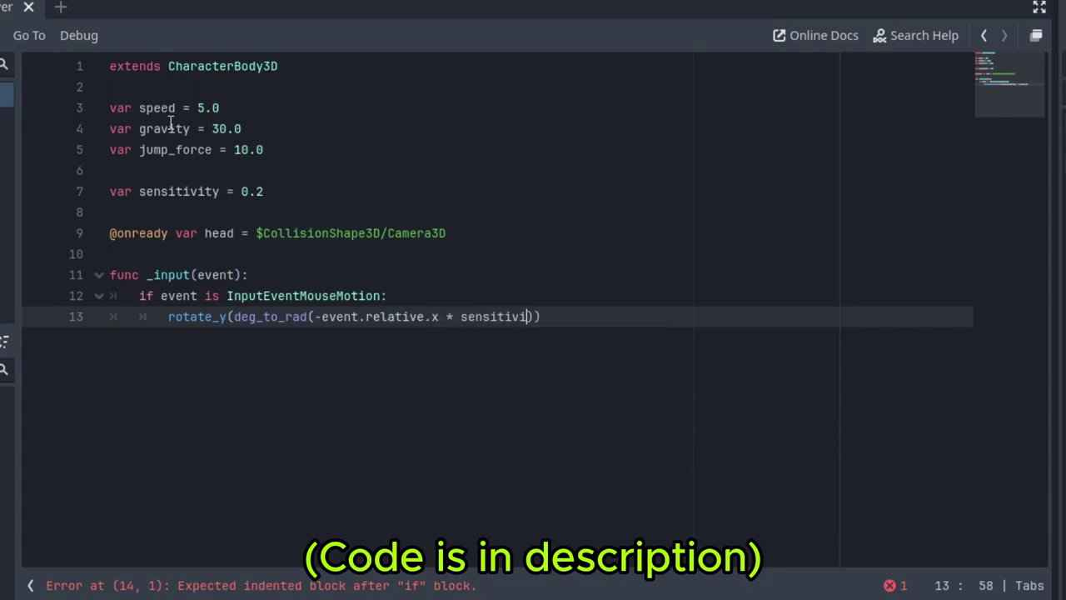
{"action": "type", "text": "ty))"}
Pitch the head by -event.relative.y * sensitivity and clamp rotation_degrees.x to -89…89
{"action": "key", "text": "Return"}
{"action": "type", "text": "head.rotate_x(deg_"}
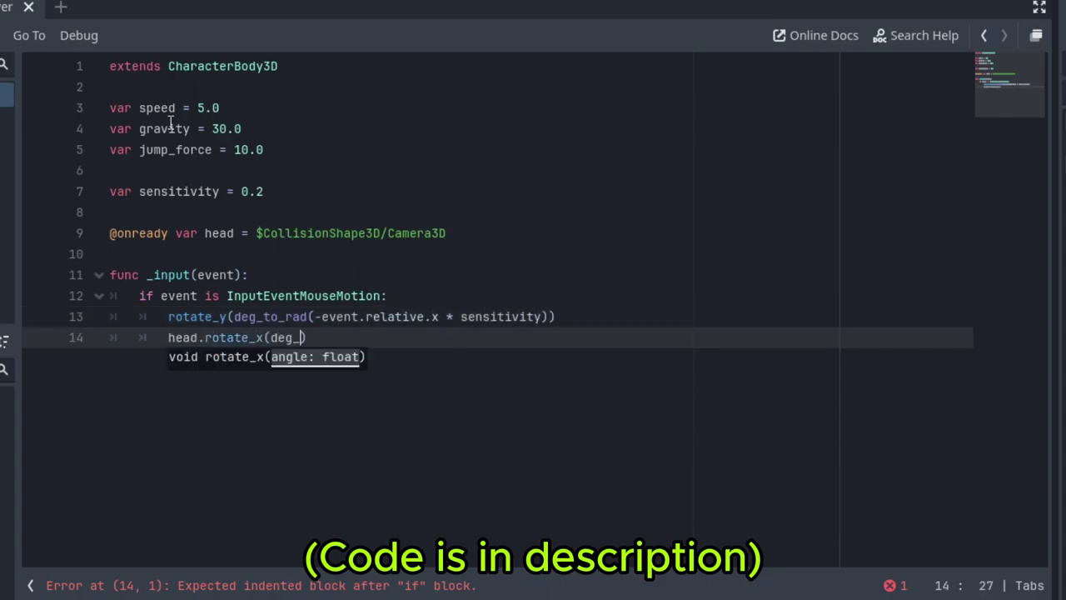
{"action": "type", "text": "to_rad(-event.relative.y *"}
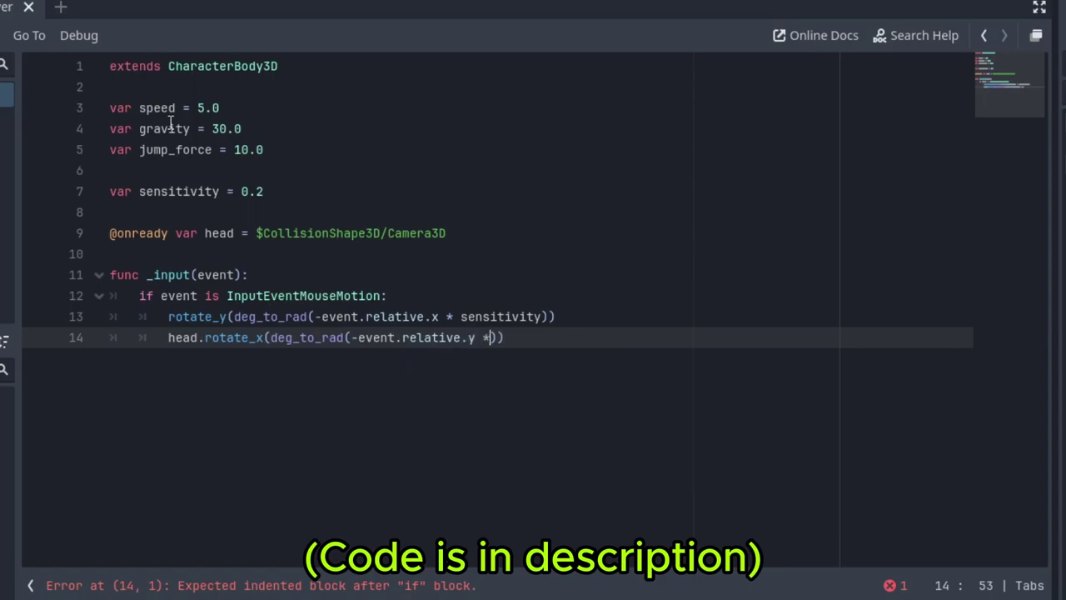
{"action": "type", "text": " sensitivity))"}
{"action": "key", "text": "Return"}
{"action": "type", "text": "head.rota"}
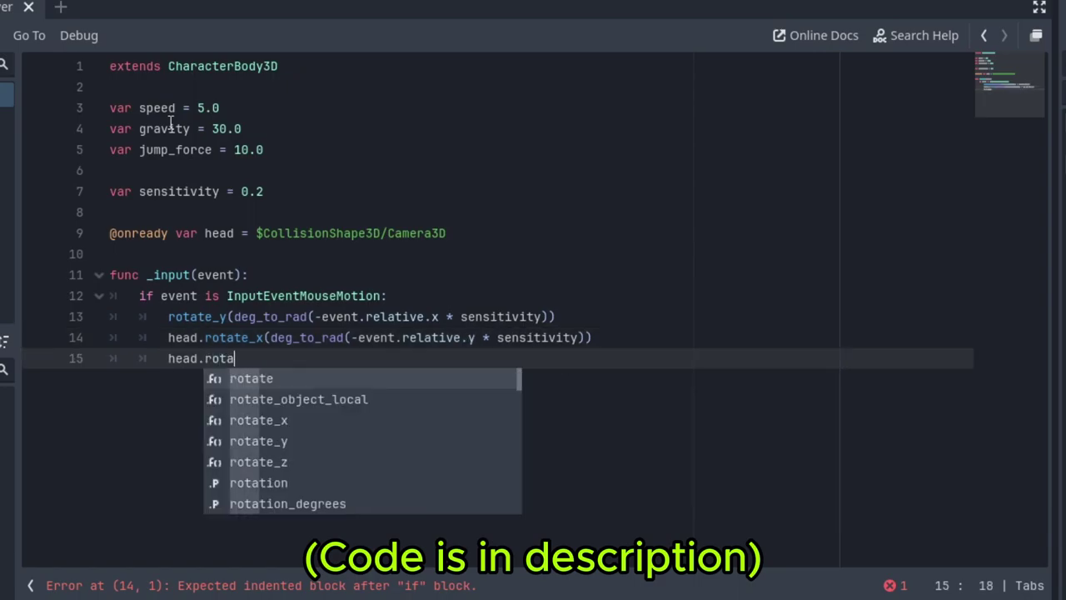
{"action": "type", "text": "tion_degrees.x = clamp(head.rotation"}
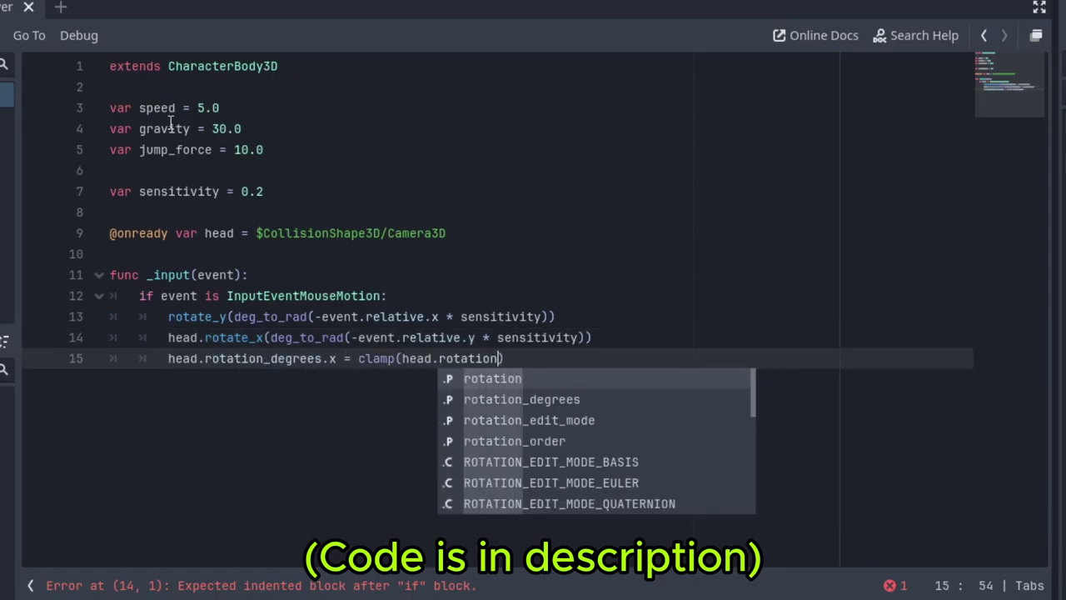
{"action": "type", "text": "_degrees.x, -89, 89)"}
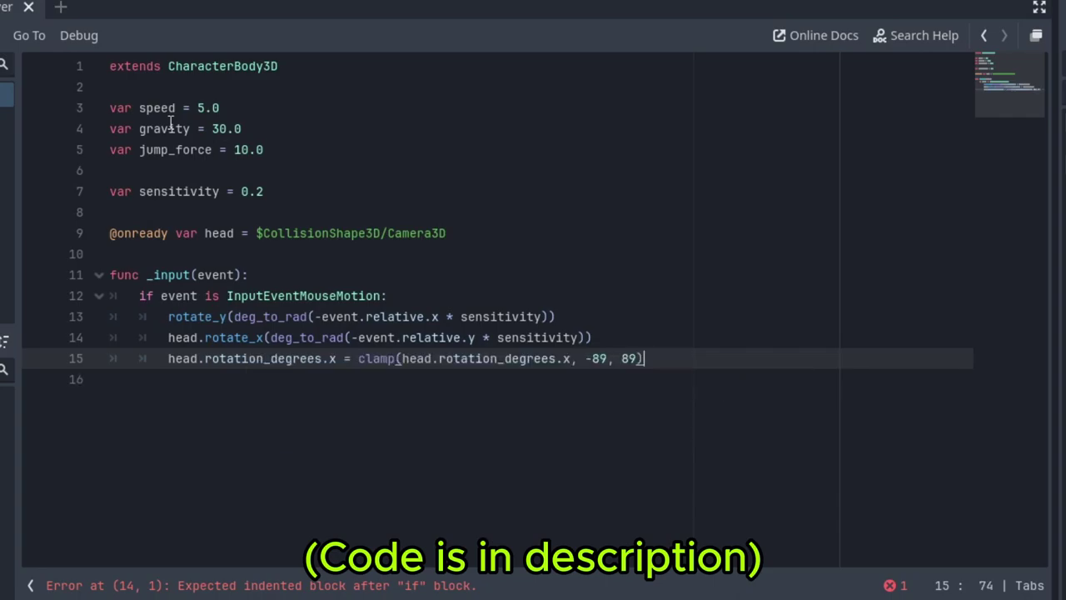
{"action": "left_click", "coordinate": [471, 232]}
{"action": "key", "text": "Return"}
{"action": "key", "text": "Return"}
Build the direction vector from Input.get_axis for left/right and forward/backward
{"action": "type", "text": "va"}
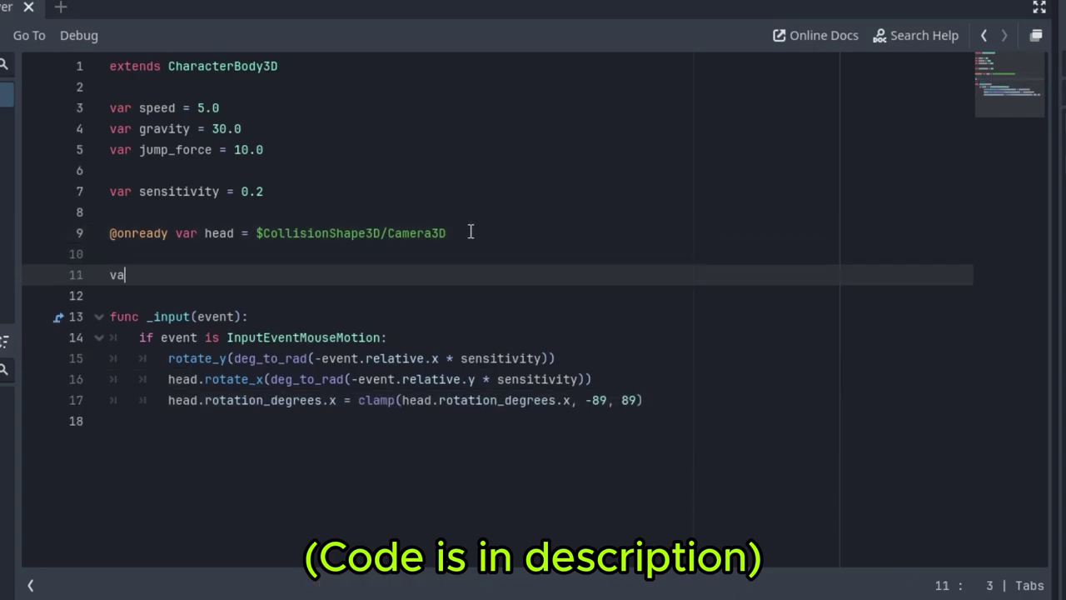
{"action": "type", "text": "or3.ZERO"}
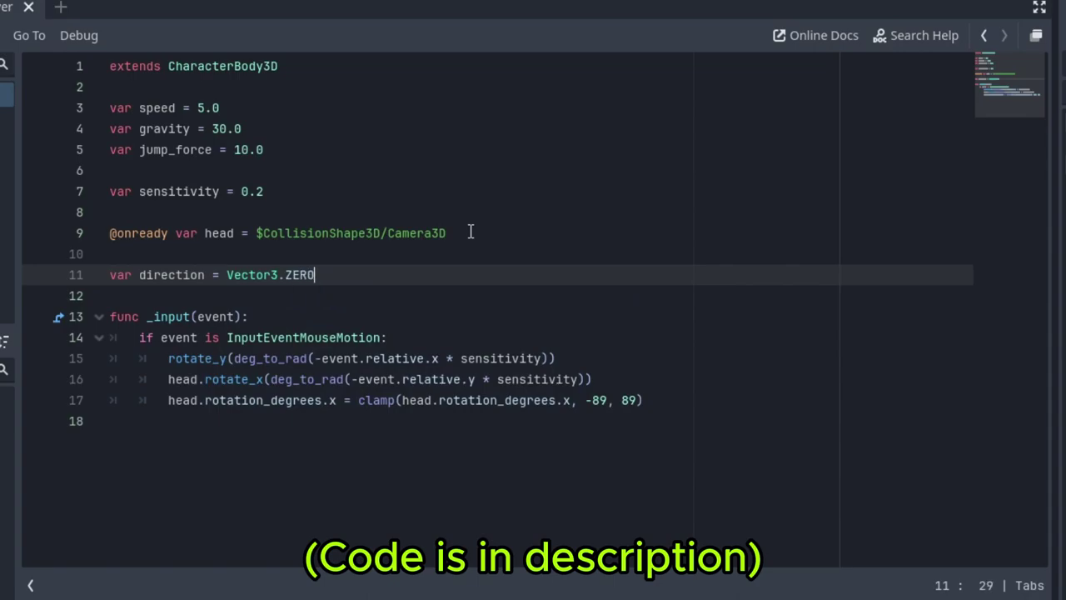
{"action": "key", "text": "Return"}
{"action": "key", "text": "Return"}
{"action": "key", "text": "Return"}
{"action": "key", "text": "Return"}
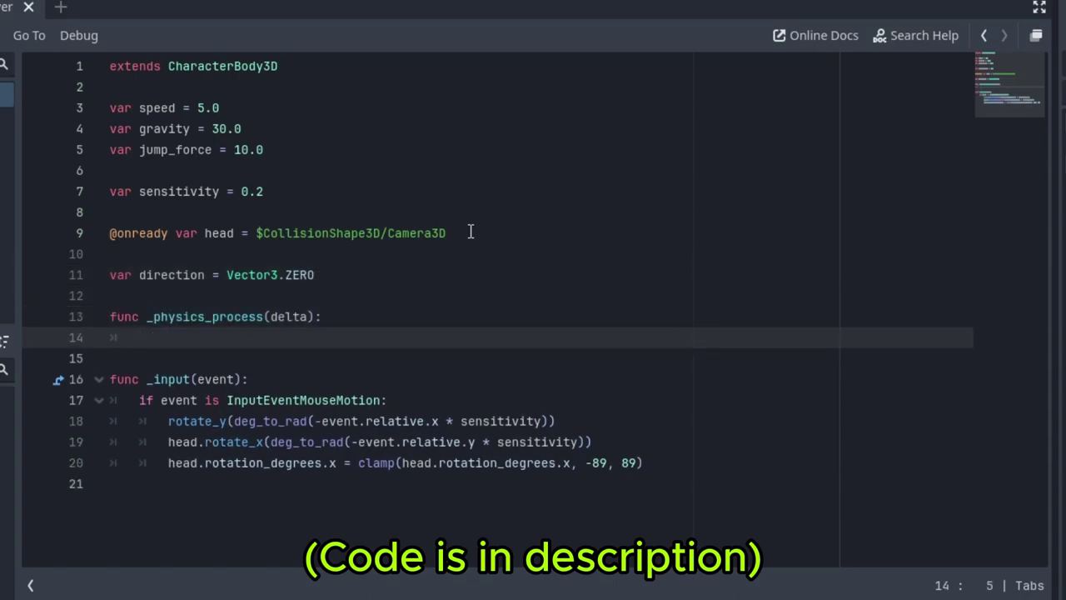
{"action": "type", "text": "direction = Vector3"}
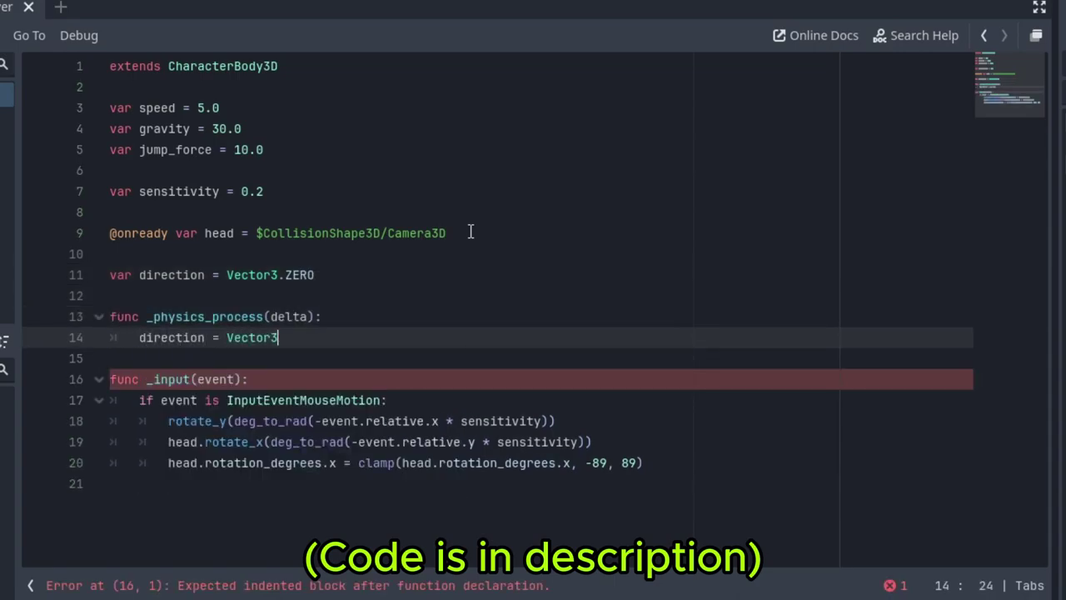
{"action": "type", "text": "(de"}
{"action": "key", "text": "BackSpace"}
{"action": "key", "text": "BackSpace"}
{"action": "key", "text": "Return"}
{"action": "type", "text": "get_a"}
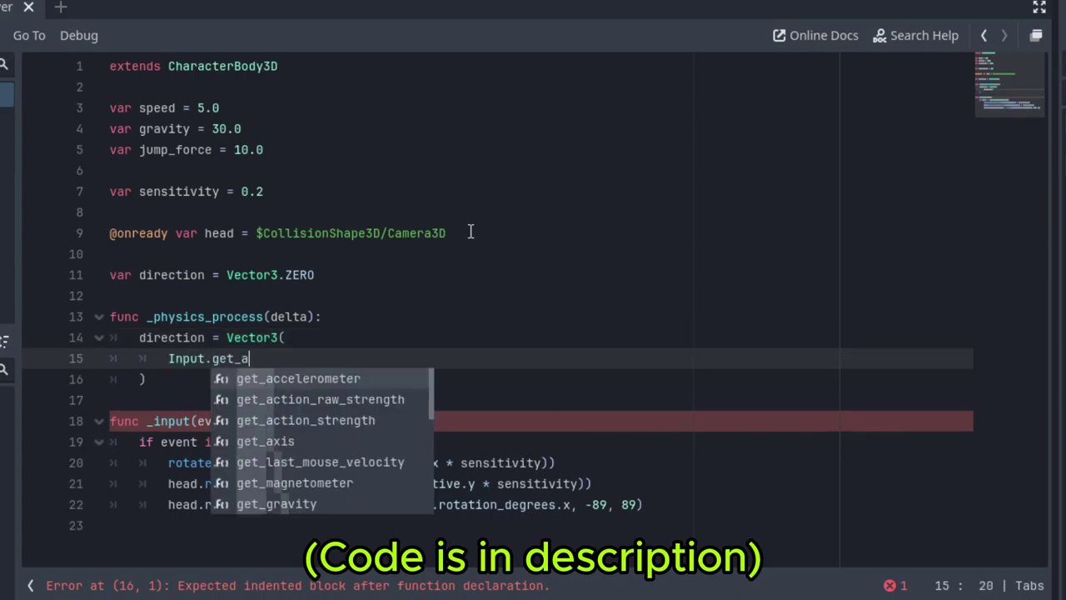
{"action": "type", "text": "xis(\"left\",\""}
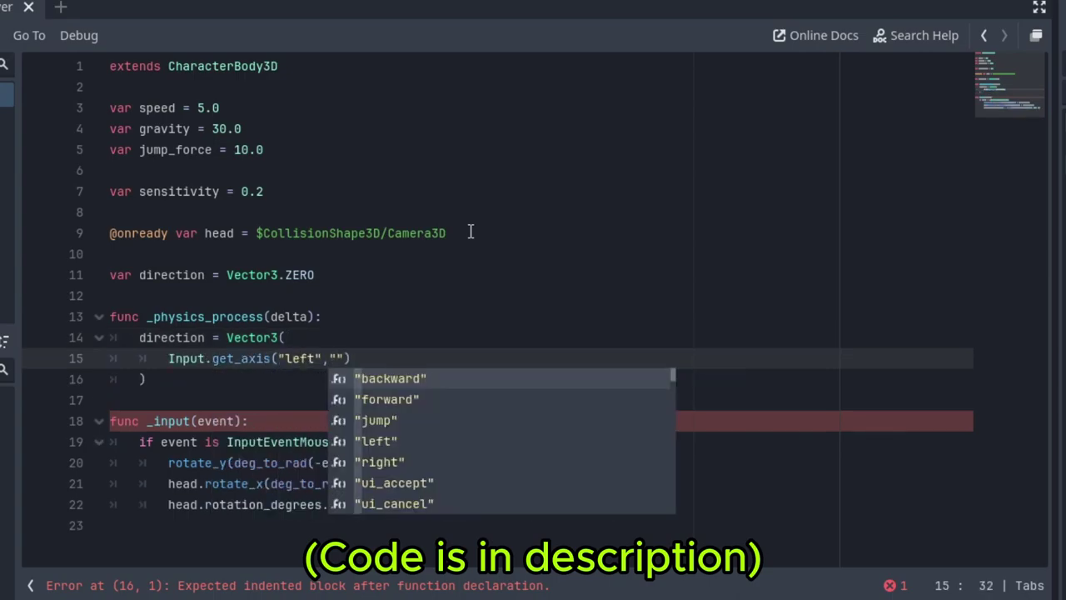
{"action": "type", "text": "right\"), 0, "}
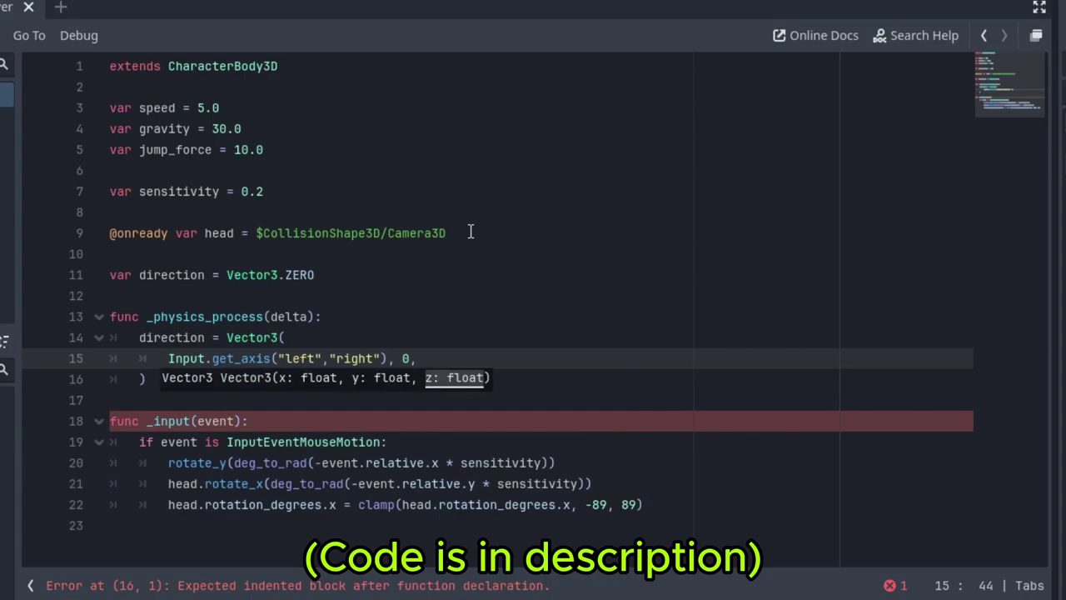
{"action": "type", "text": "Input.get_axis(\""}
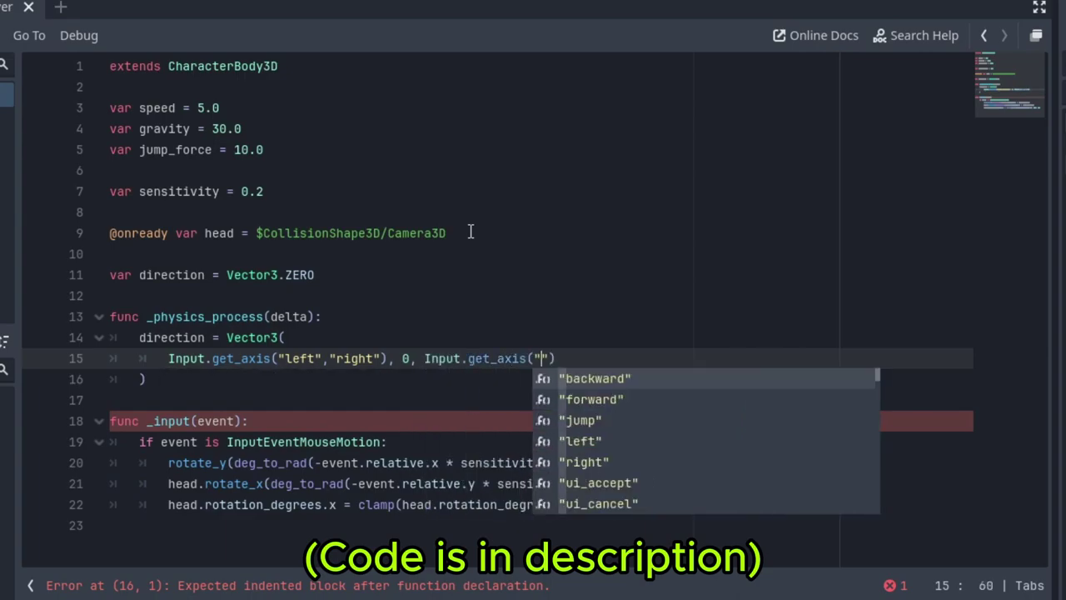
{"action": "type", "text": "forward\", \"backward\")"}
Append .normalized().rotated(Vector3.UP, rotation.y) to the direction expression
{"action": "left_click", "coordinate": [205, 379]}
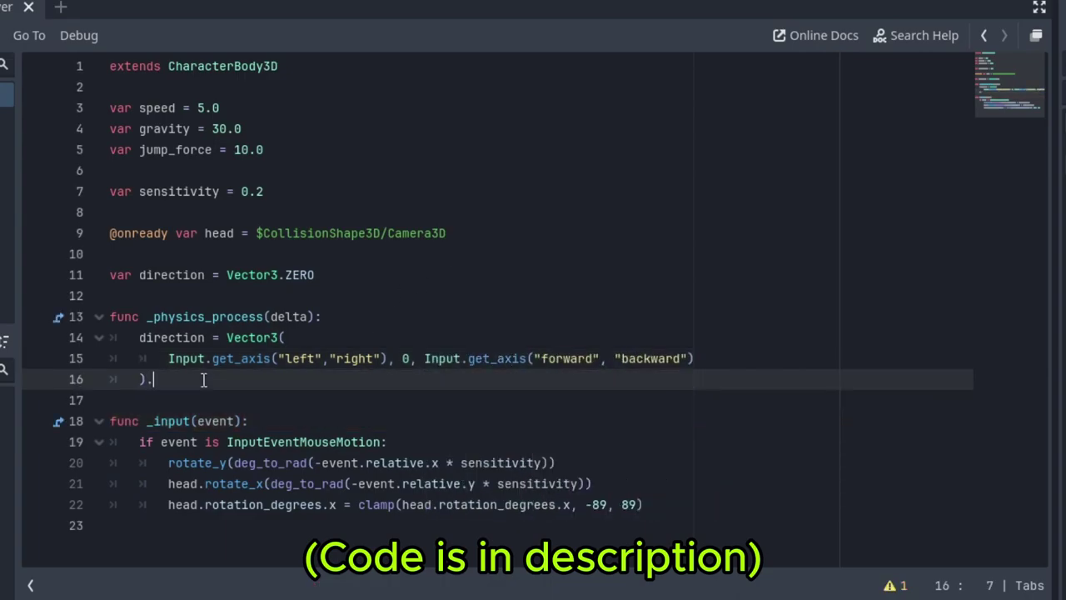
{"action": "type", "text": ".normalized().rotated(Vector3."}
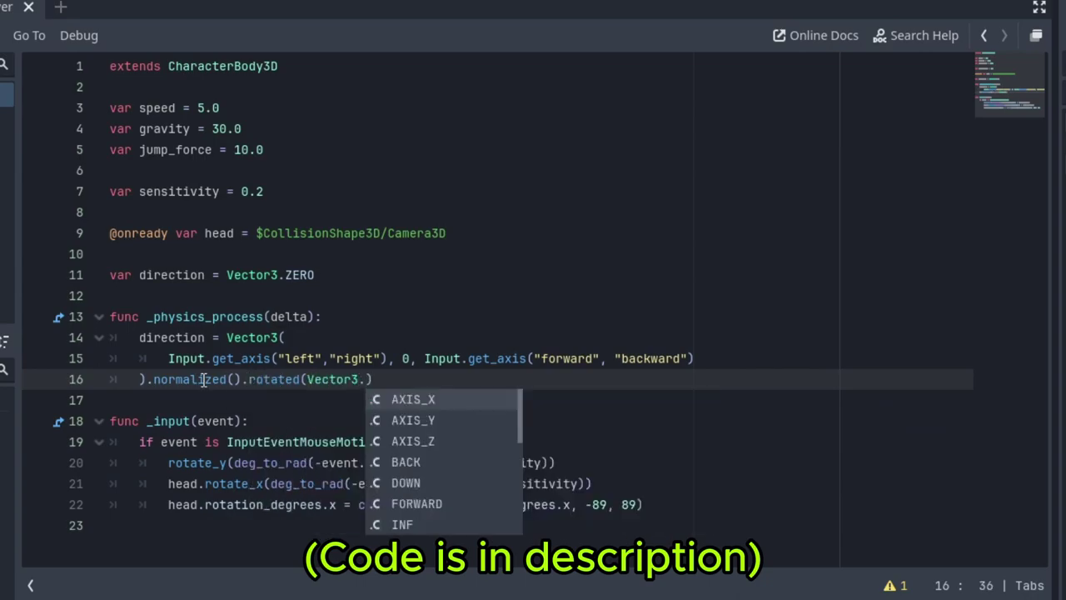
{"action": "type", "text": "UP, rotation_"}
{"action": "key", "text": "BackSpace"}
{"action": "type", "text": ".y"}
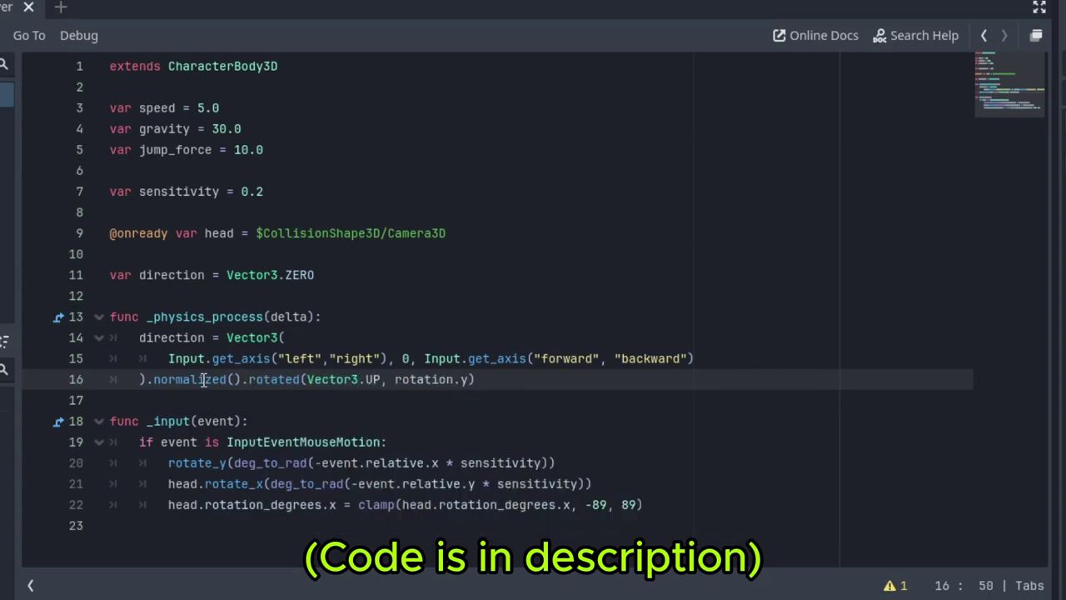
{"action": "key", "text": "End"}
{"action": "key", "text": "Return"}
{"action": "key", "text": "Return"}
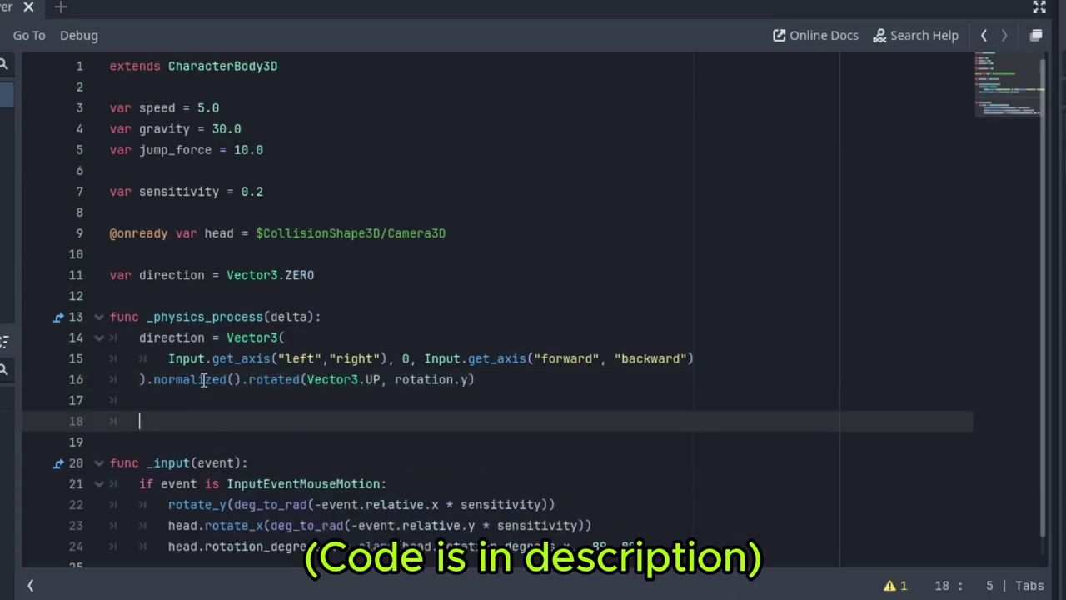
Lerp velocity.x and velocity.z toward direction times speed using 10*delta
{"action": "type", "text": "velocity.x = lerp("}
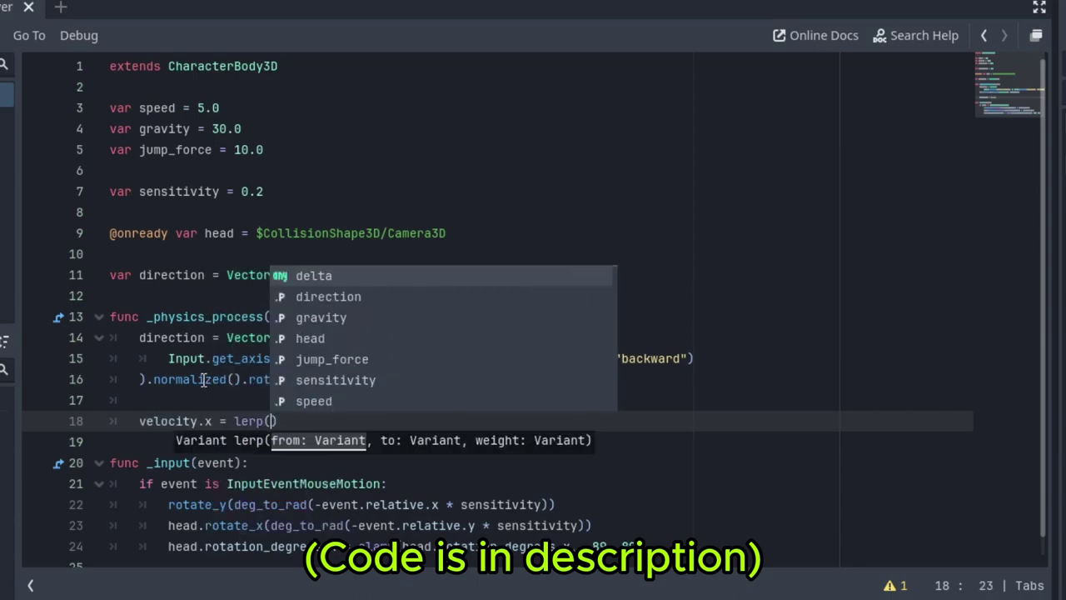
{"action": "type", "text": "velocity.x, direction.x*speed"}
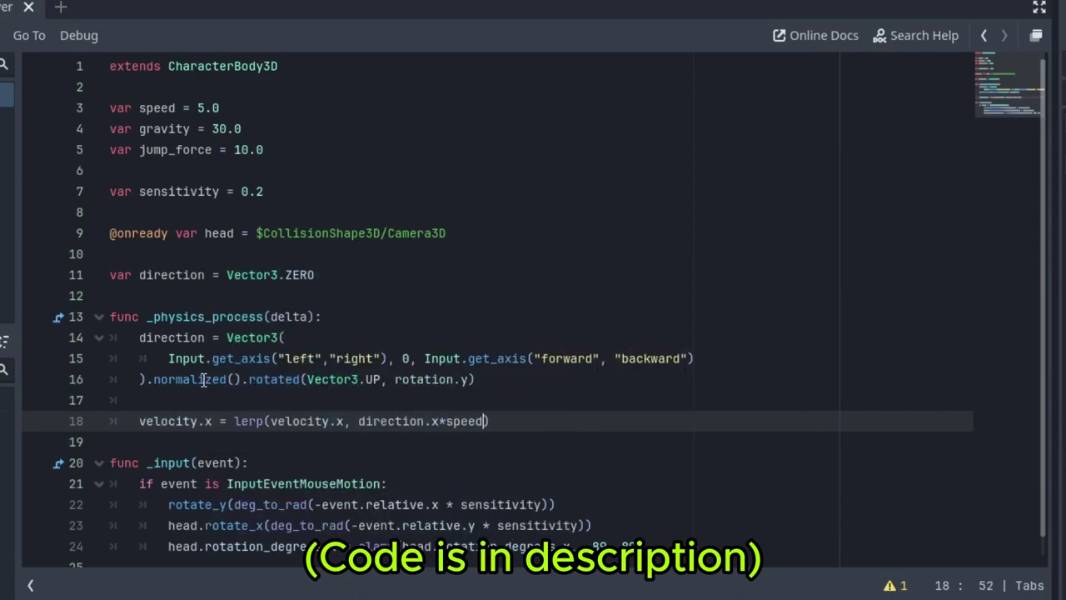
{"action": "type", "text": ", 10*delta"}
{"action": "key", "text": "End"}
{"action": "key", "text": "Return"}
{"action": "type", "text": "velocity"}
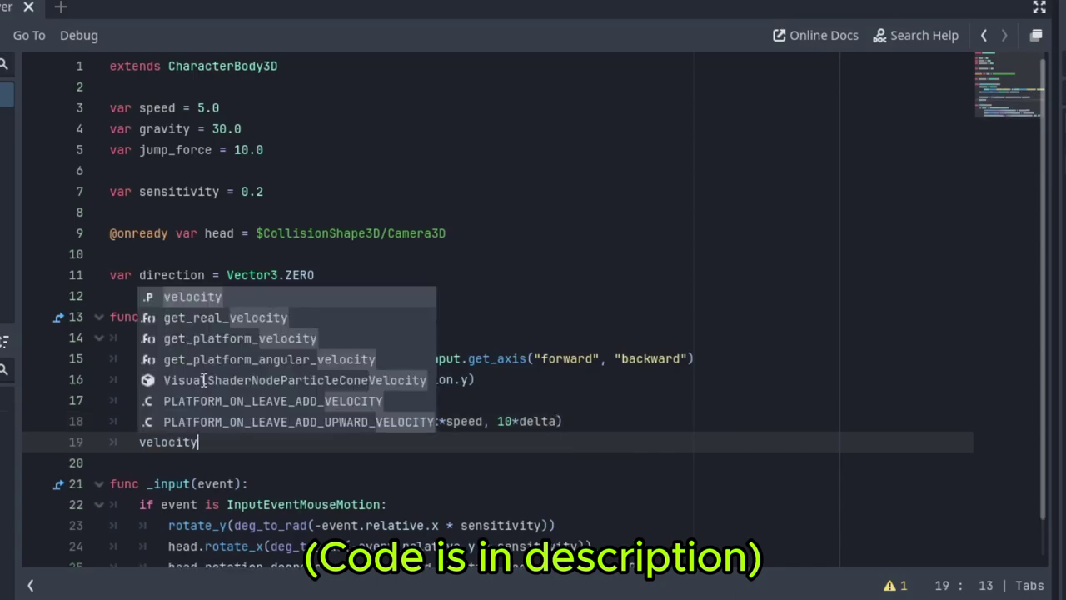
{"action": "type", "text": ".z = lerp(velocity.z, "}
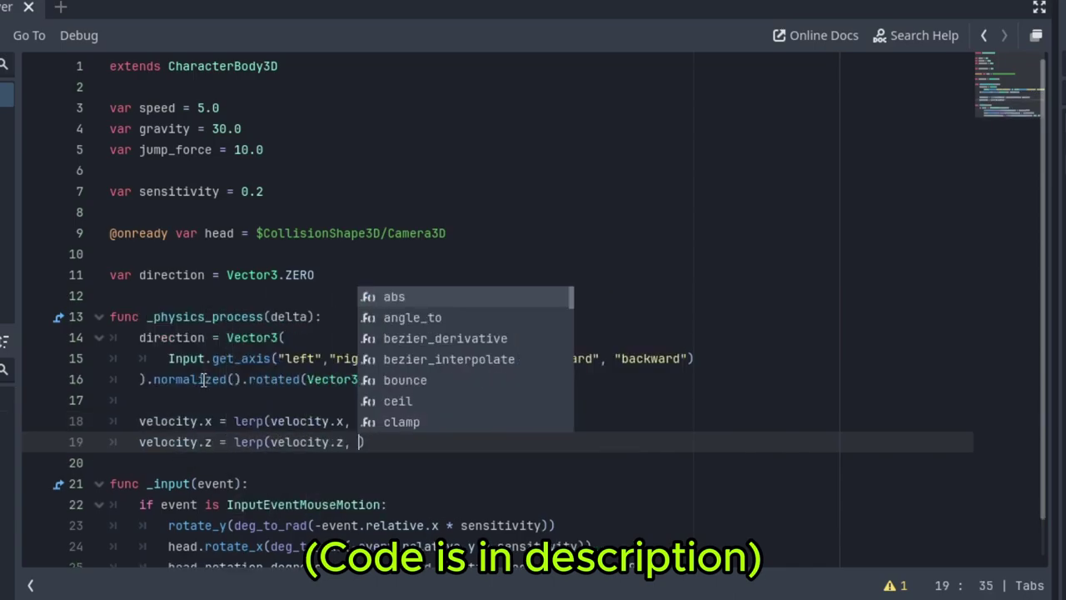
{"action": "type", "text": "direction_to("}
{"action": "type", "text": "n.z*speed, "}
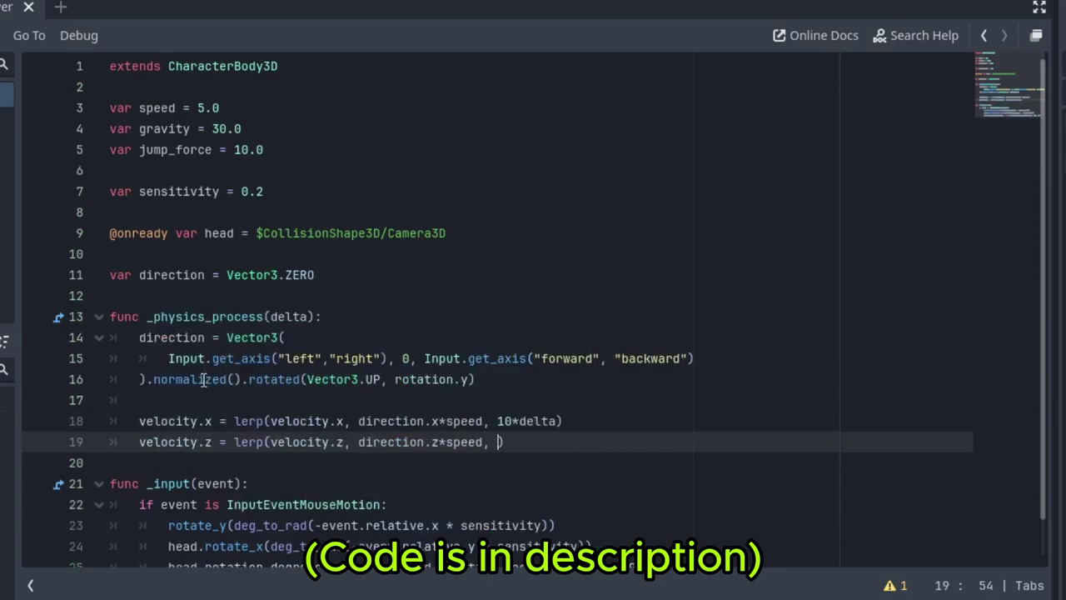
{"action": "type", "text": "10*delta"}
{"action": "key", "text": "End"}
{"action": "key", "text": "Return"}
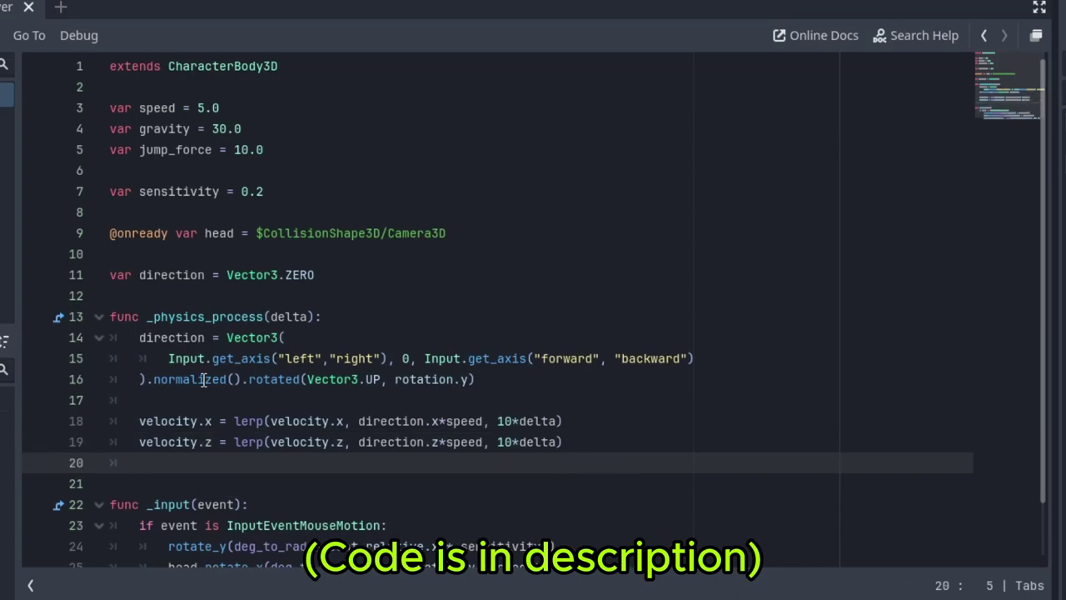
{"action": "key", "text": "Return"}
On the floor, set velocity.y to jump_force when jump is pressed; otherwise subtract gravity
{"action": "type", "text": "if is_on_floor():"}
{"action": "key", "text": "Return"}
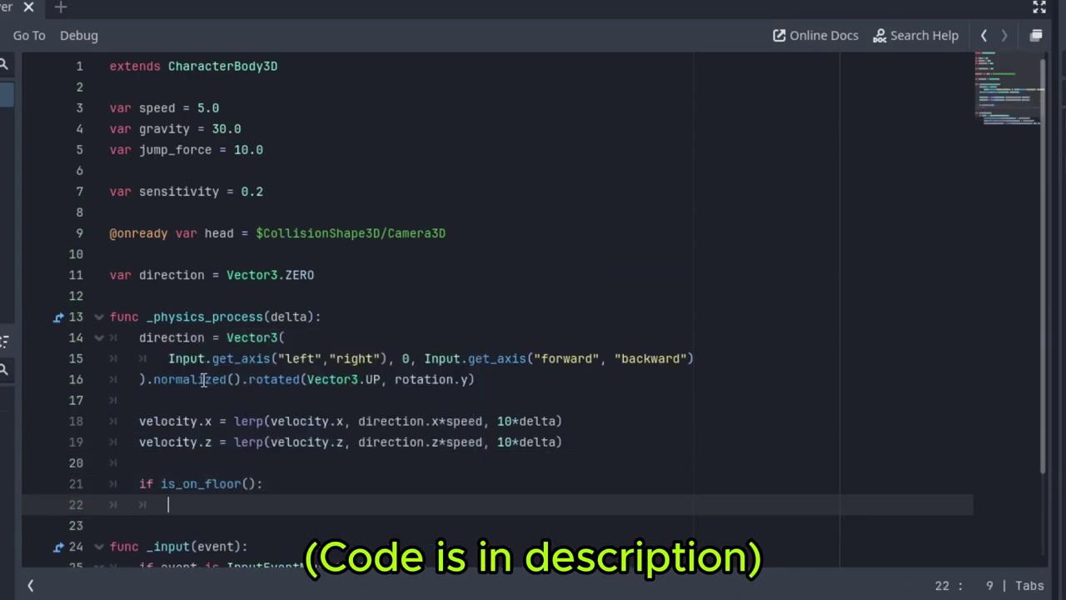
{"action": "type", "text": "if Input.is_action_just"}
{"action": "key", "text": "Return"}
{"action": "type", "text": "\""}
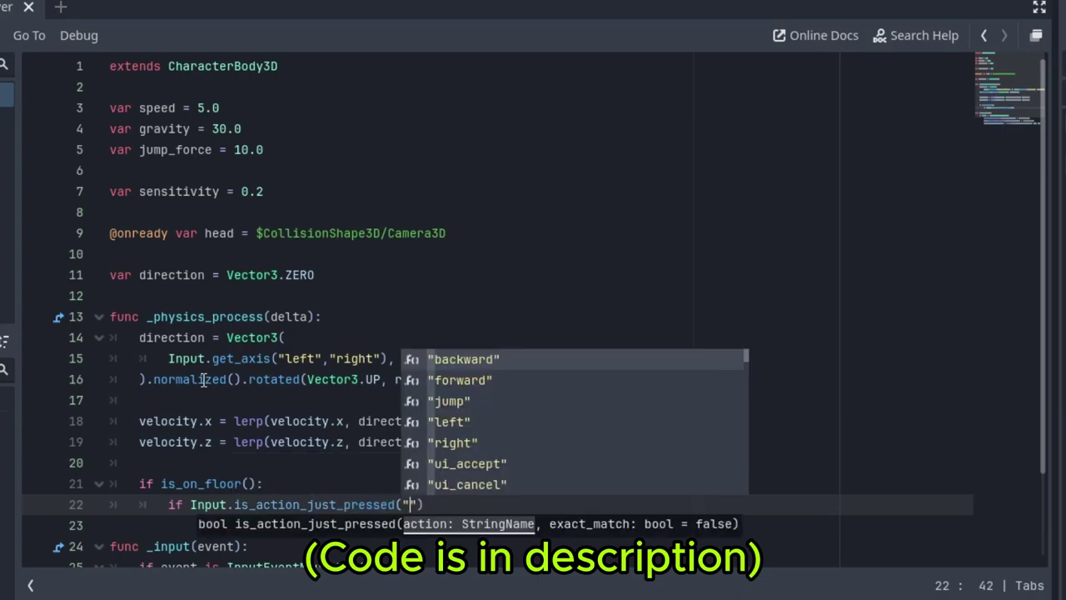
{"action": "type", "text": "jump\"):"}
{"action": "key", "text": "Return"}
{"action": "type", "text": "velocity.y = jump"}
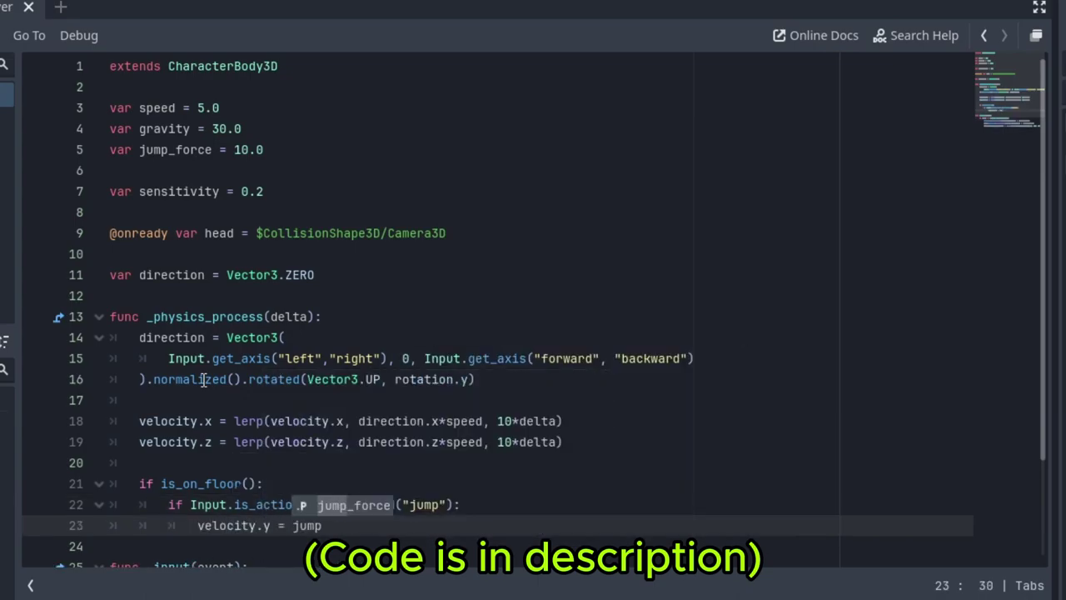
{"action": "key", "text": "Return"}
{"action": "key", "text": "Return"}
{"action": "type", "text": ":"}
{"action": "key", "text": "Return"}
{"action": "type", "text": "velocity.y -"}
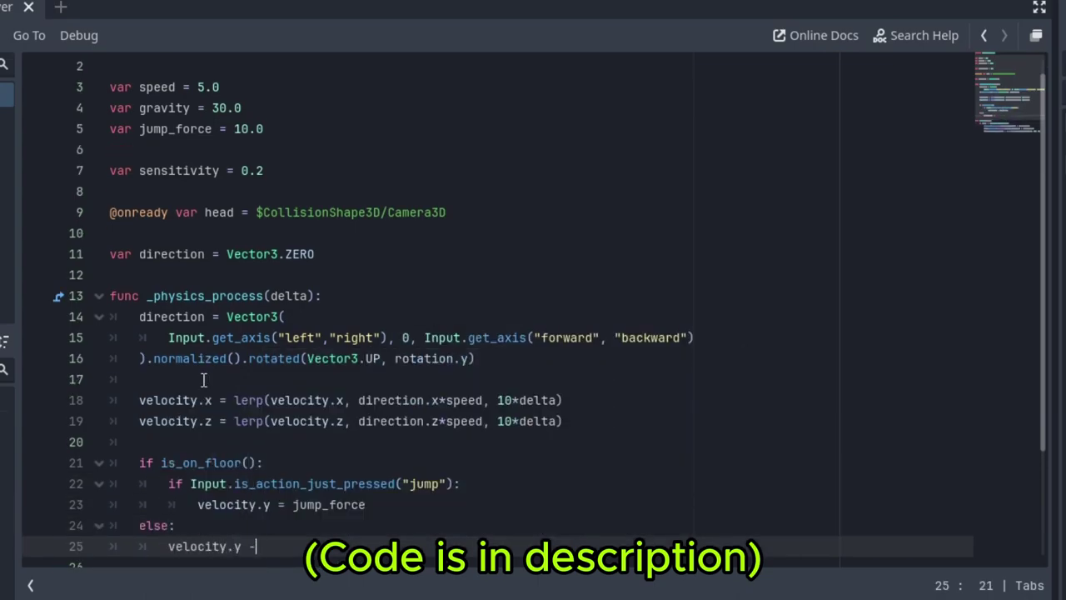
{"action": "type", "text": "= gravity"}
Call move_and_slide() after the velocity updates
{"action": "scroll", "coordinate": [202, 379], "scroll_direction": "down", "scroll_amount": 2}
{"action": "key", "text": "Return"}
{"action": "key", "text": "BackSpace"}
{"action": "key", "text": "Return"}
{"action": "type", "text": "move_and"}
{"action": "key", "text": "Return"}
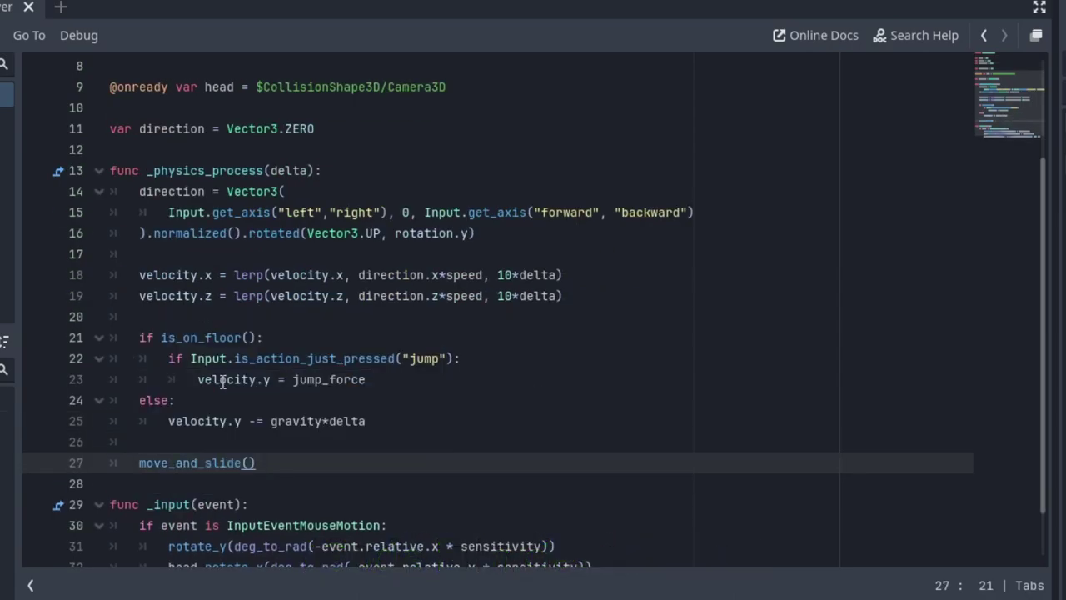
{"action": "scroll", "coordinate": [222, 379], "scroll_direction": "up", "scroll_amount": 3}
{"action": "left_click", "coordinate": [333, 276]}
Add a _ready function setting the mouse mode to MOUSE_MODE_CAPTURED, and save
{"action": "key", "text": "Return"}
{"action": "key", "text": "Return"}
{"action": "type", "text": "func _ready("}
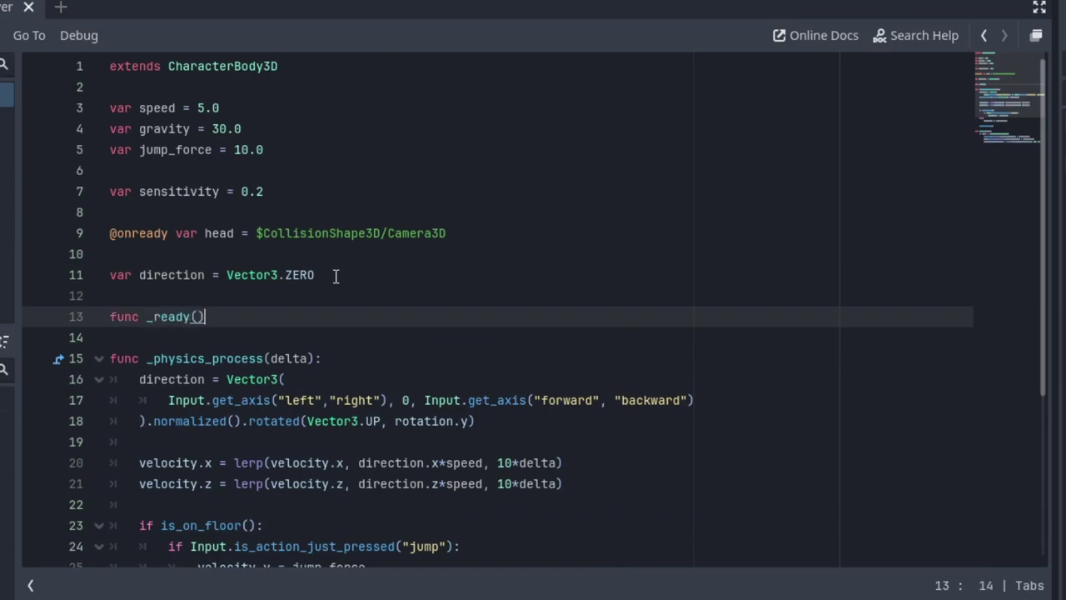
{"action": "type", "text": ":"}
{"action": "key", "text": "Return"}
{"action": "type", "text": "Input.set_mouse_mode("}
{"action": "key", "text": "Return"}
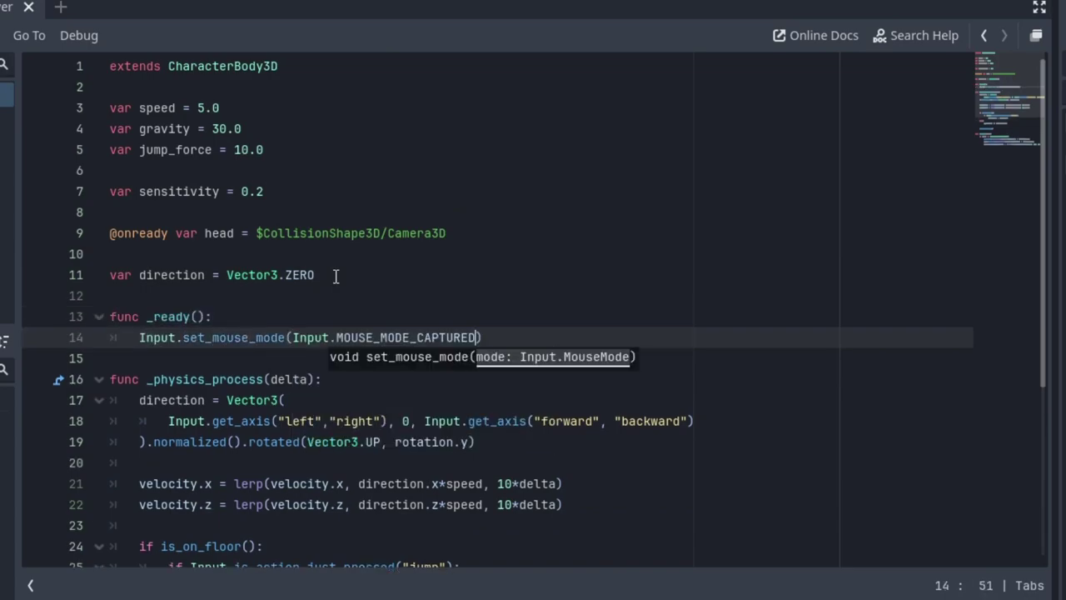
{"action": "type", "text": ")"}
{"action": "key", "text": "ctrl+s"}
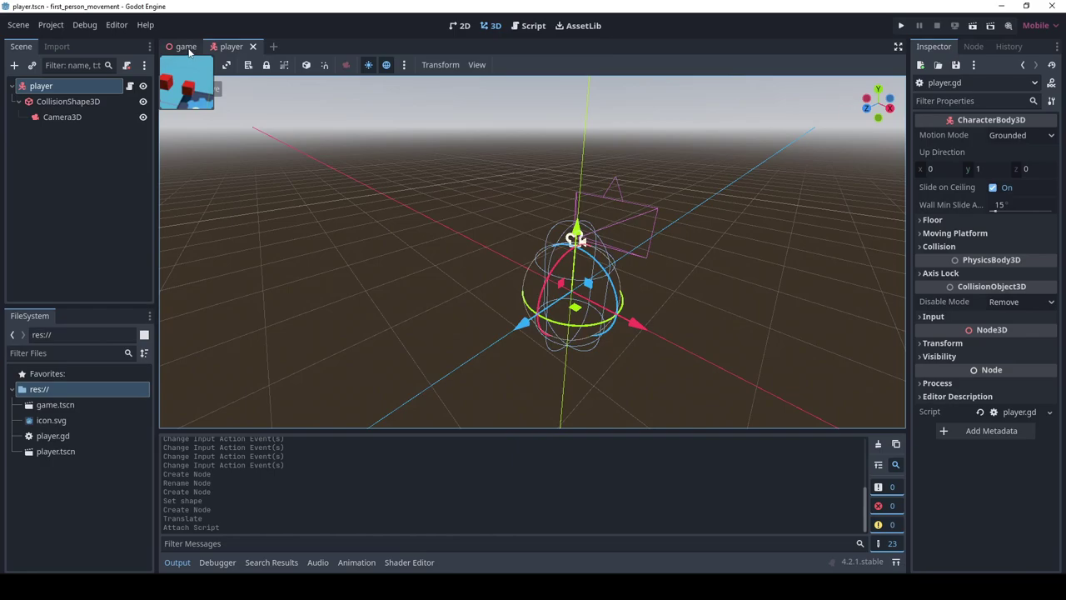
Drag player.tscn from the FileSystem dock onto the Godot-logo platform in game.tscn
{"action": "left_click", "coordinate": [188, 48]}
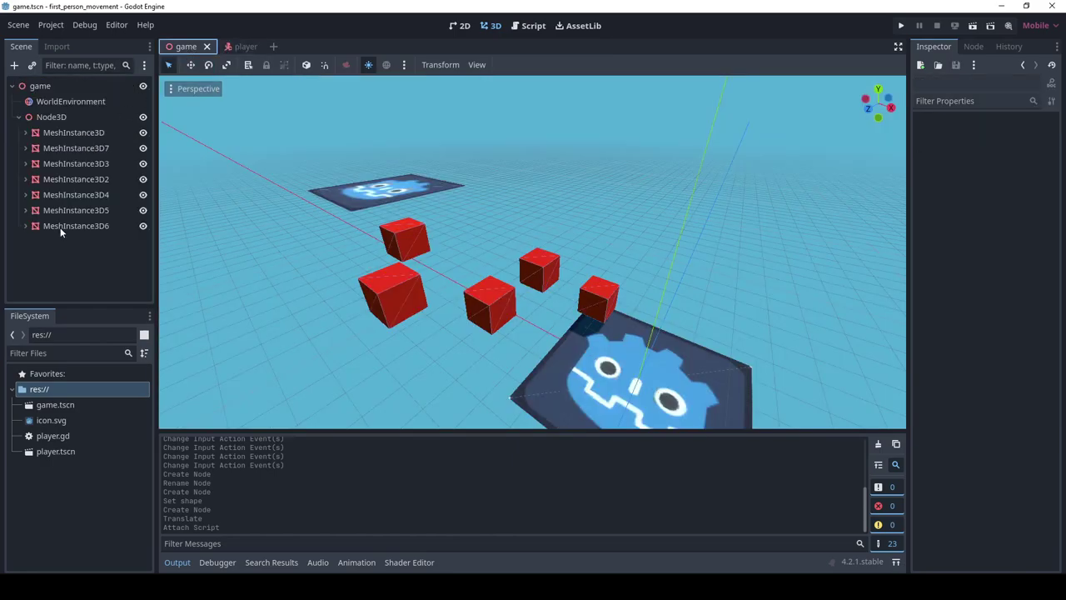
{"action": "left_click", "coordinate": [19, 116]}
{"action": "left_click", "coordinate": [41, 86]}
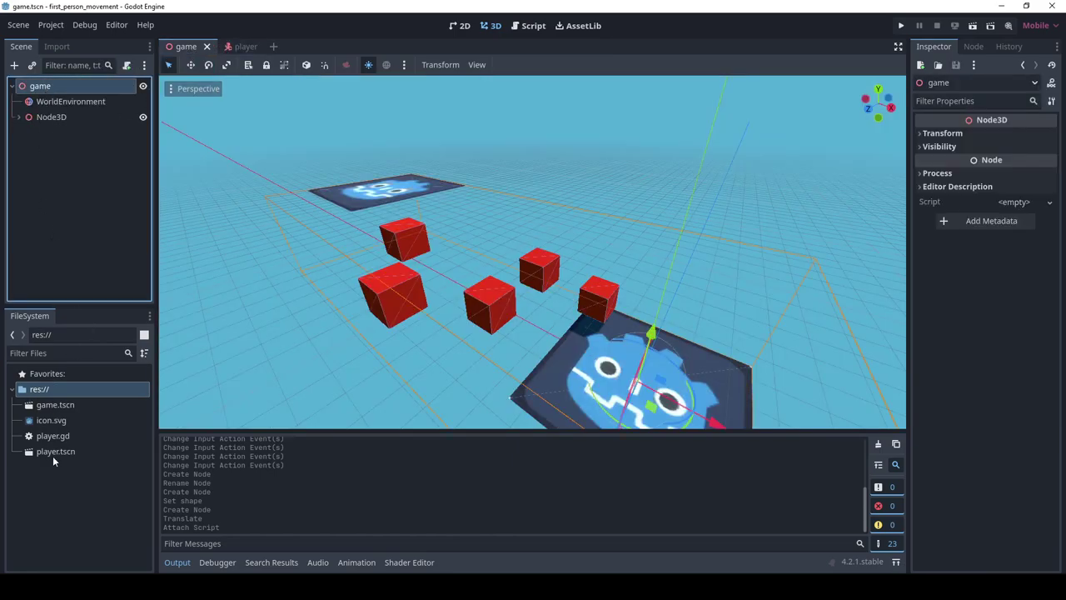
{"action": "left_click_drag", "start_coordinate": [52, 455], "coordinate": [441, 415]}
{"action": "middle_click_drag", "start_coordinate": [549, 395], "coordinate": [466, 350]}
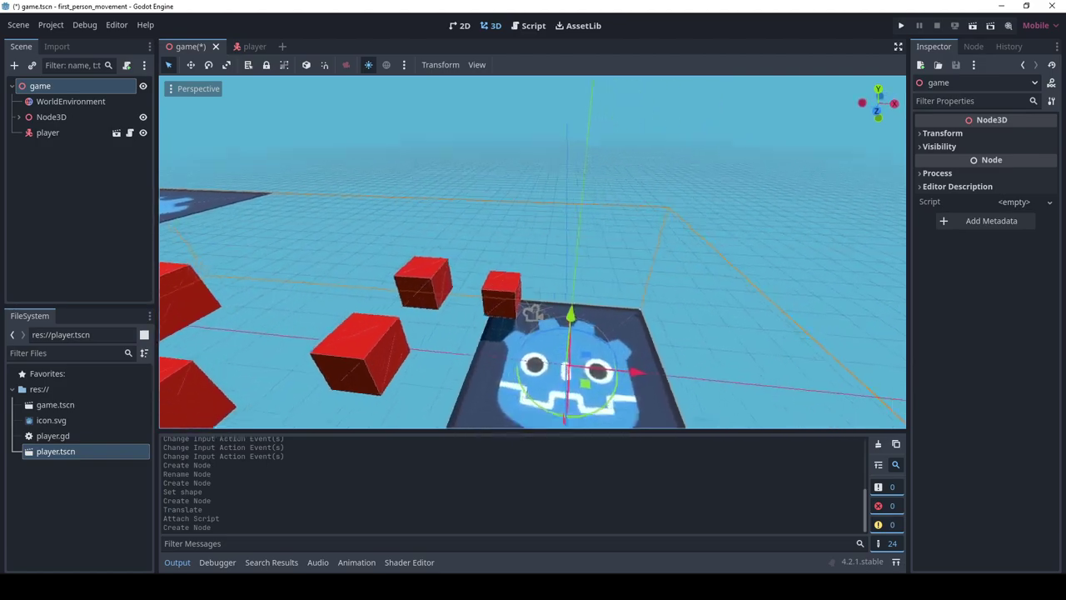
{"action": "left_click", "coordinate": [47, 133]}
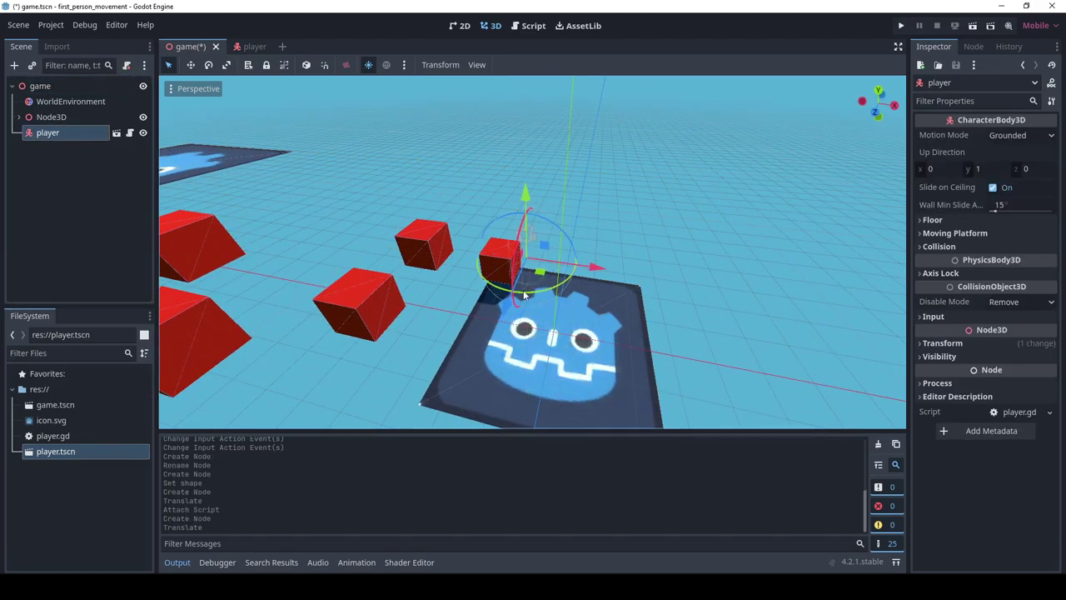
{"action": "left_click", "coordinate": [588, 326]}
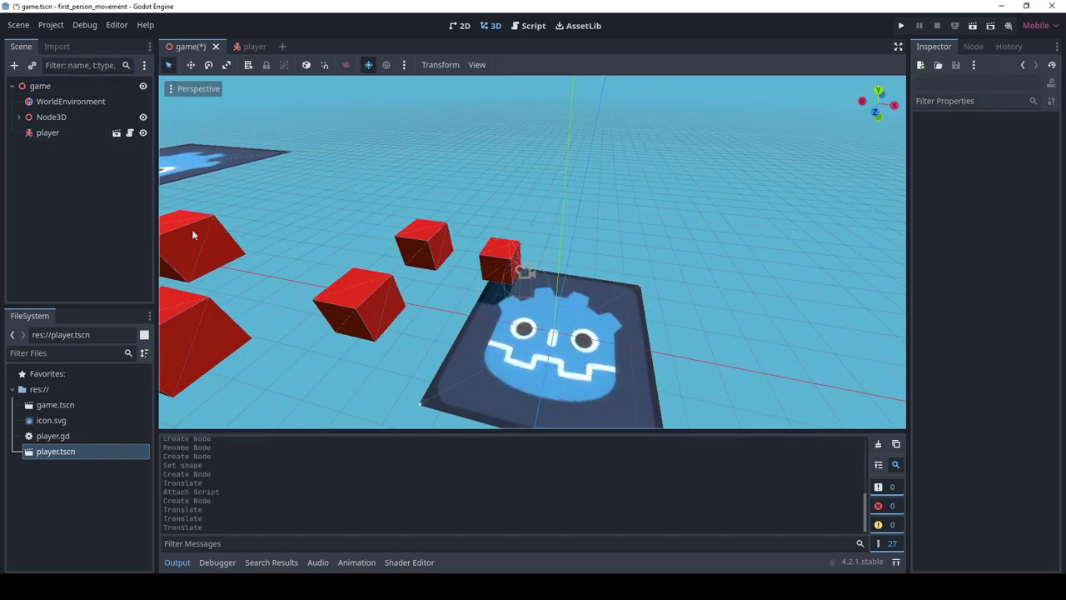
{"action": "mouse_move", "coordinate": [588, 326]}
{"action": "middle_mouse_down"}
{"action": "mouse_move", "coordinate": [516, 316]}
{"action": "mouse_move", "coordinate": [391, 264]}
{"action": "middle_mouse_up"}
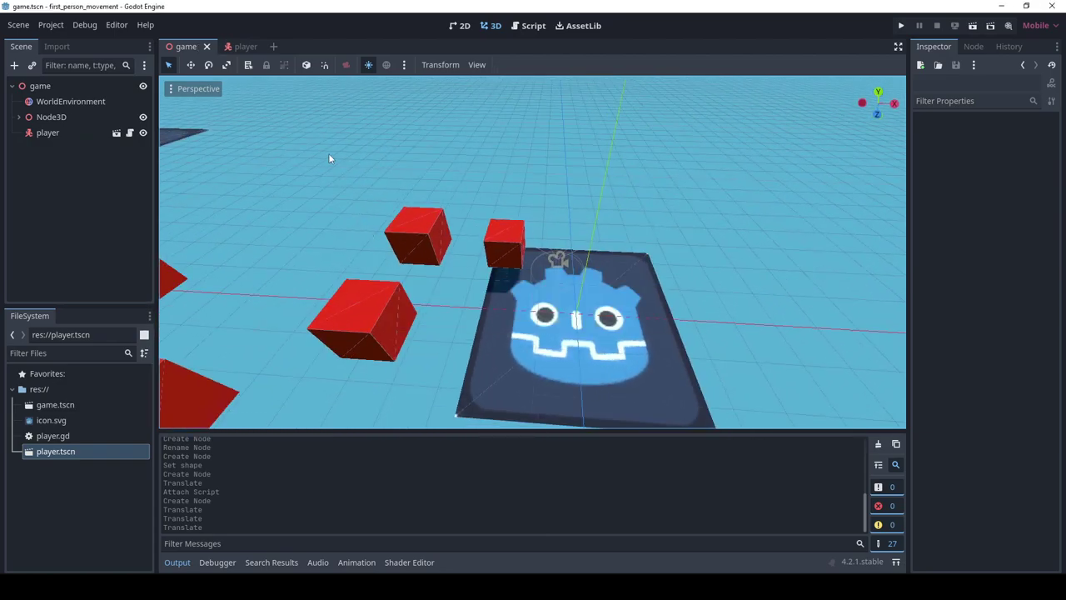
Launch the project with Run Project (F5) to test the first-person view
{"action": "left_click", "coordinate": [972, 26]}
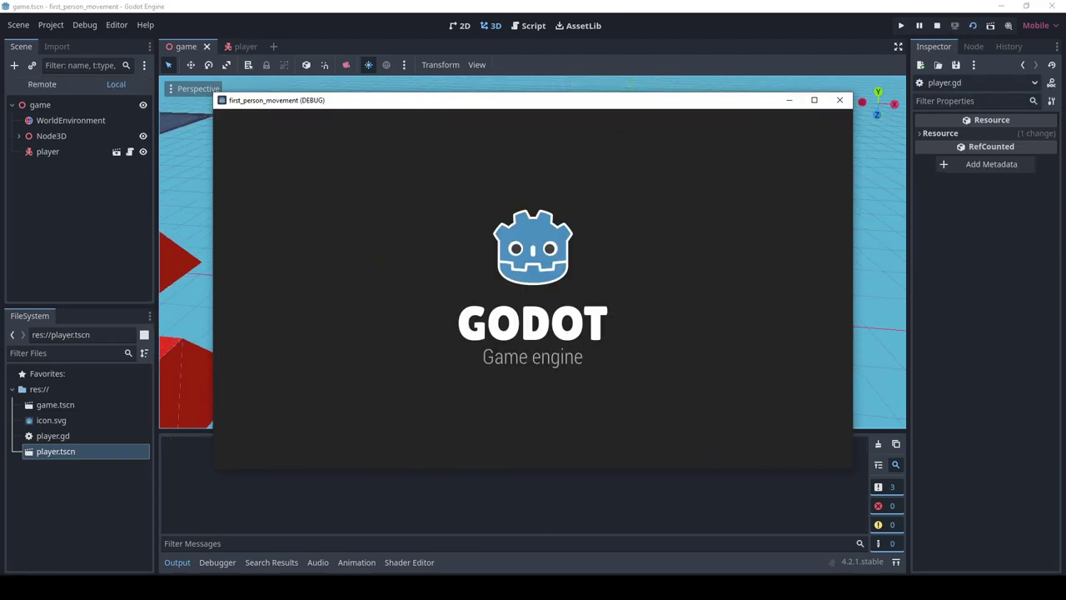